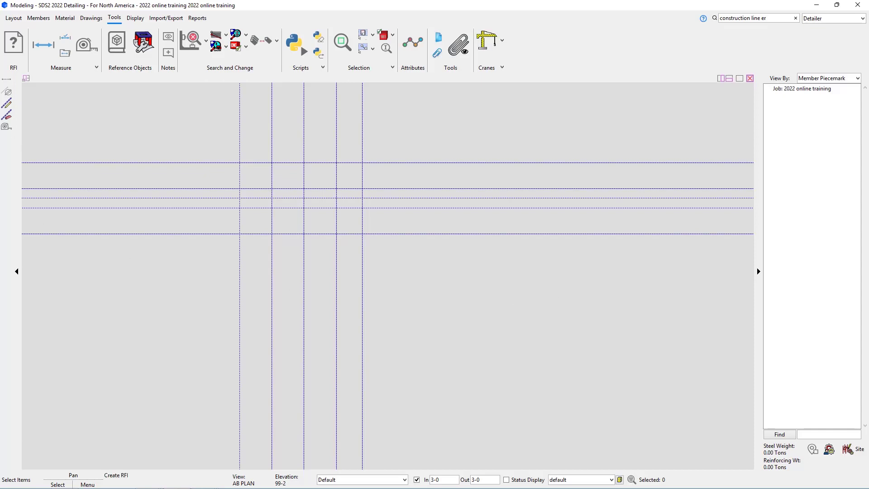
click(14, 19)
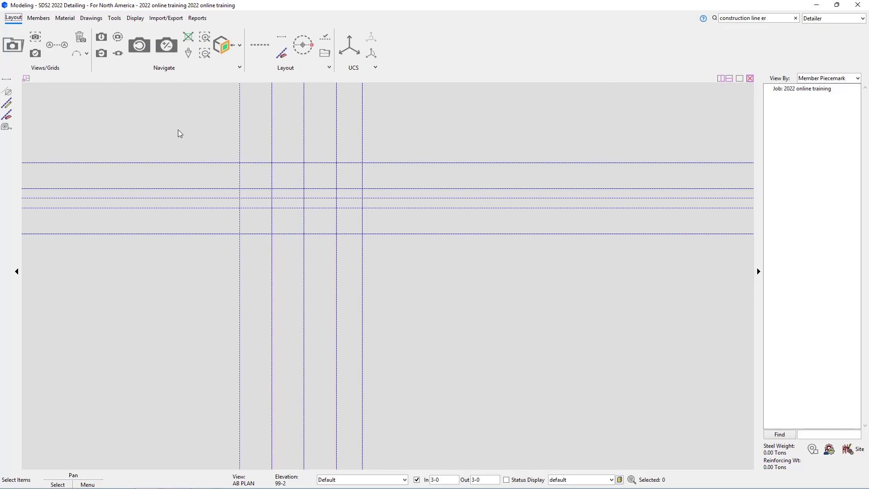
click(56, 34)
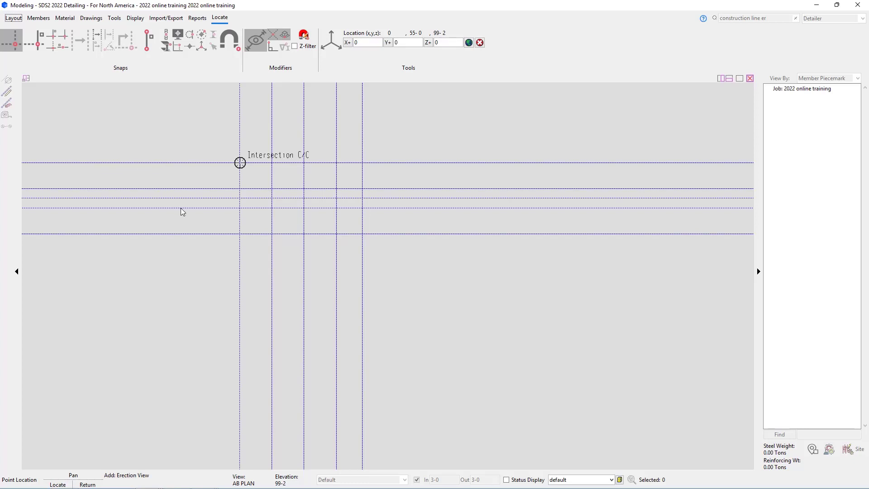
click(240, 234)
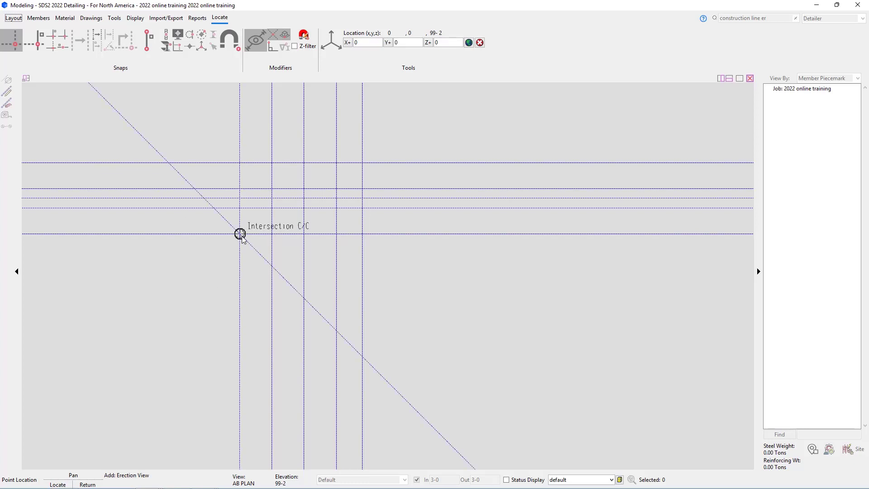
click(240, 233)
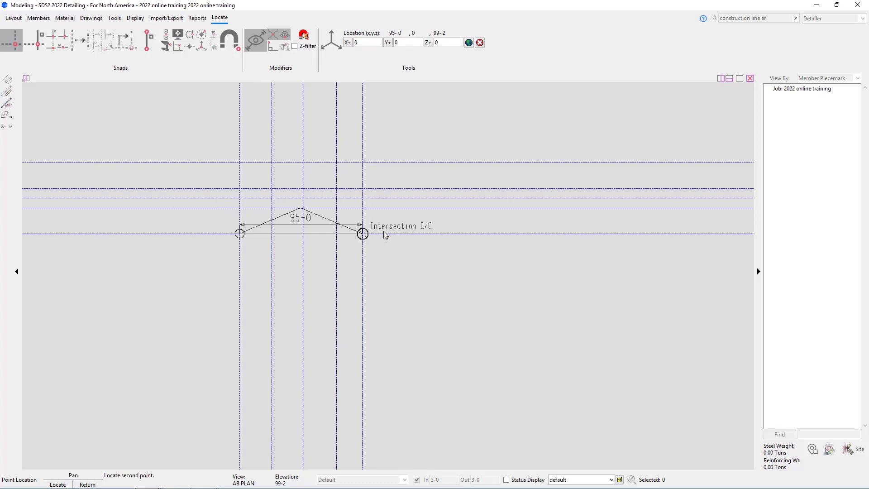
click(367, 225)
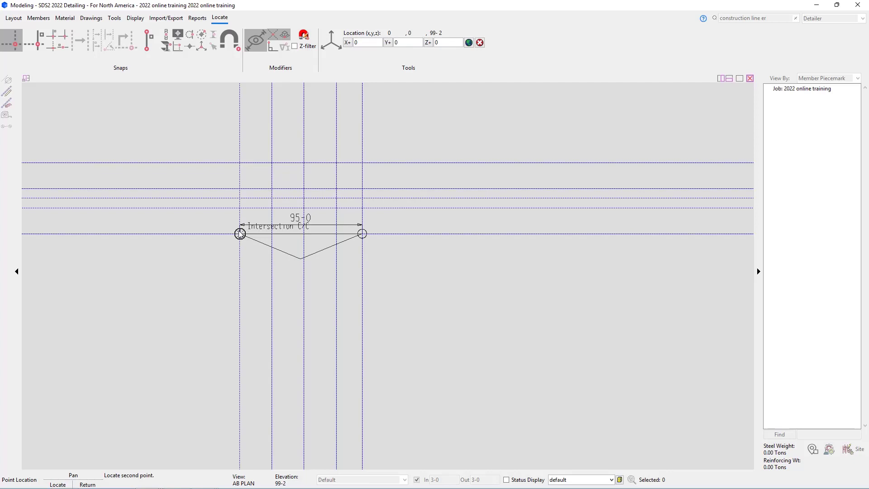
right_click(249, 234)
- Locate a new erection view along the lowest horizontal construction line, from its leftmost to its rightmost construction line intersection
click(64, 44)
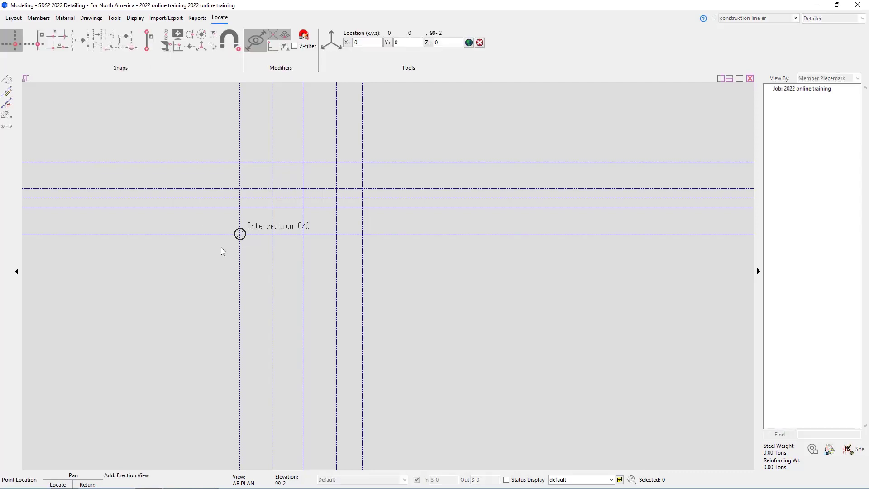
click(221, 245)
click(361, 245)
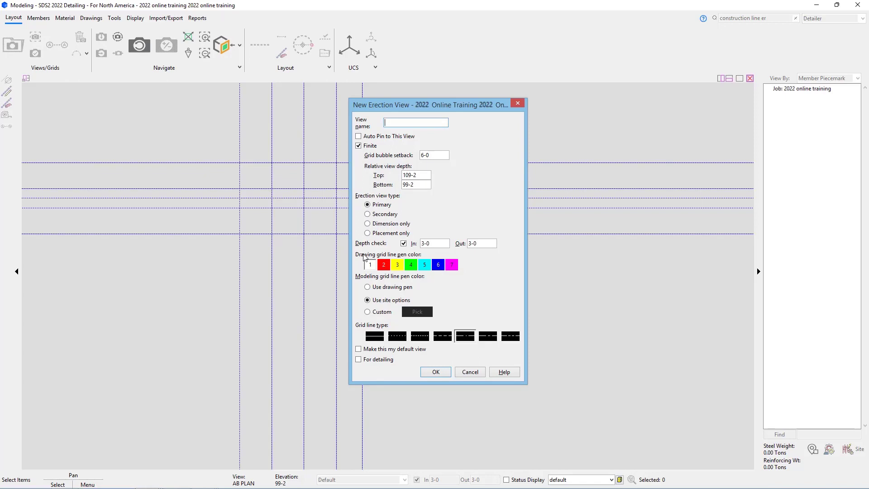
- Name the new erection view 3, set its depth to top 130-0 and bottom 90-0, mark it for detailing, and create it
text(3)
double_click(428, 176)
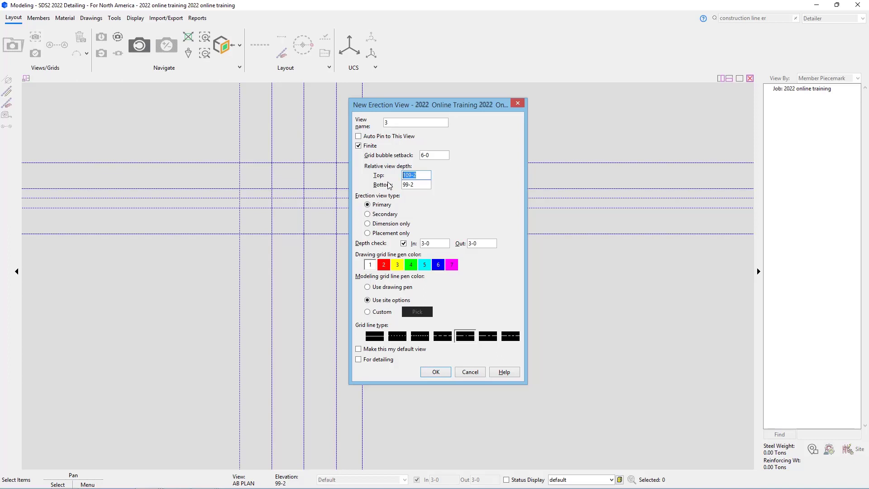
text(130-0)
drag(413, 185, 375, 188)
text(90-0)
mouse_move(375, 188)
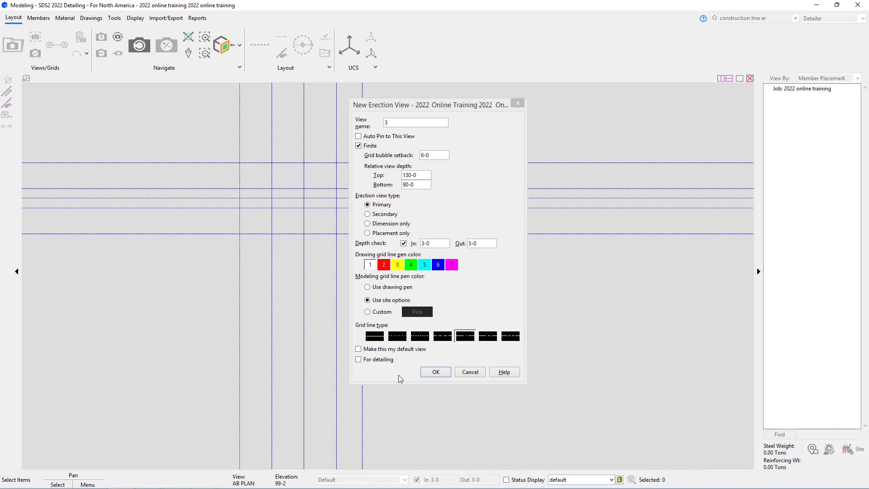
click(391, 360)
click(434, 370)
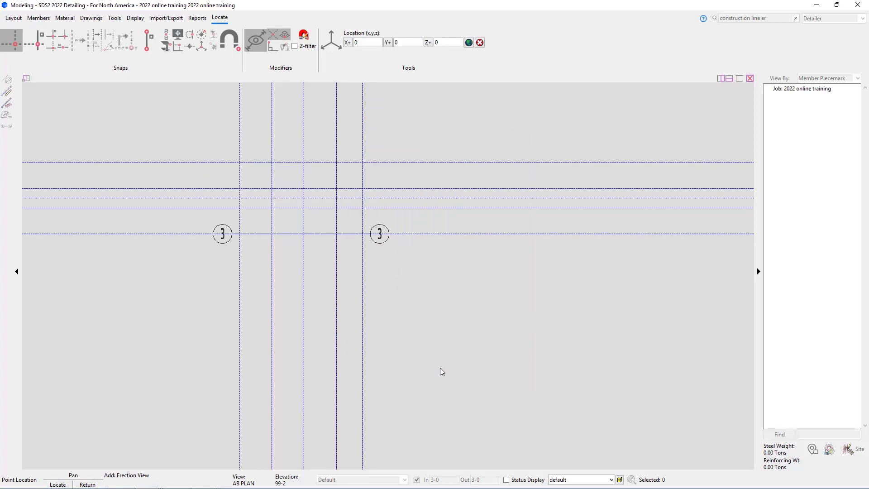
- Add erection view 2 parallel to grid line 3 at a dimension of 27-6
scroll(247, 205, up, 3)
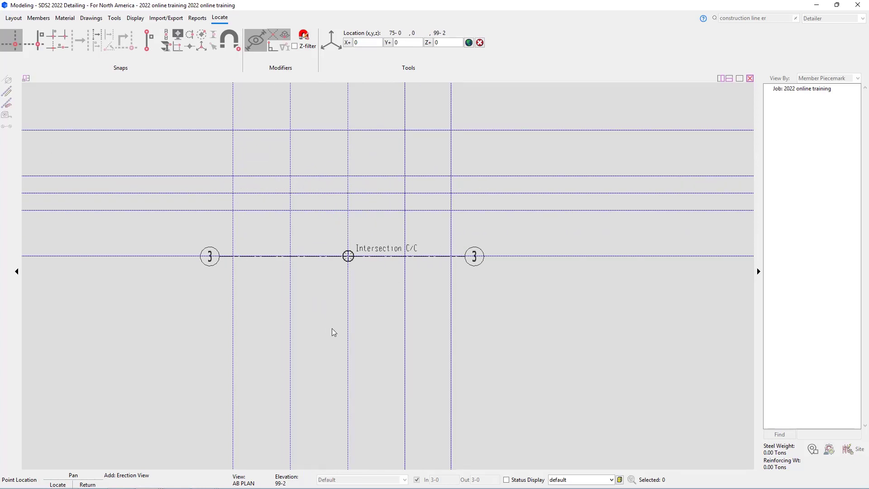
click(97, 38)
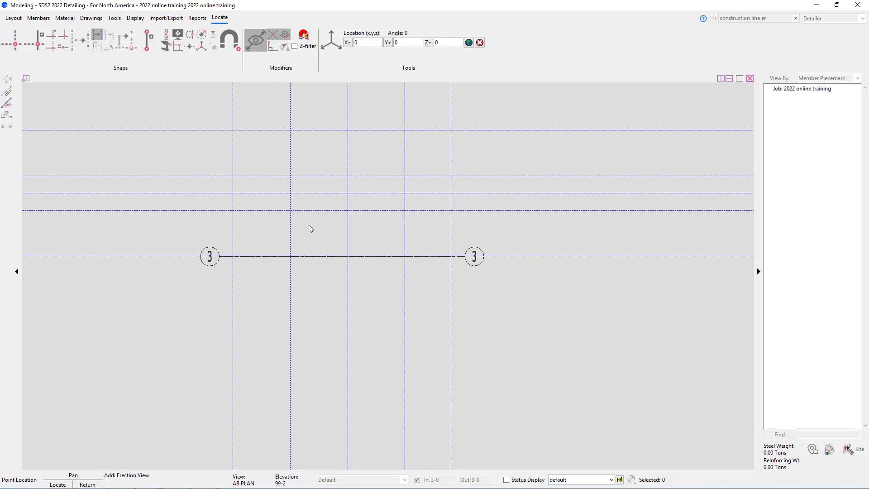
click(301, 256)
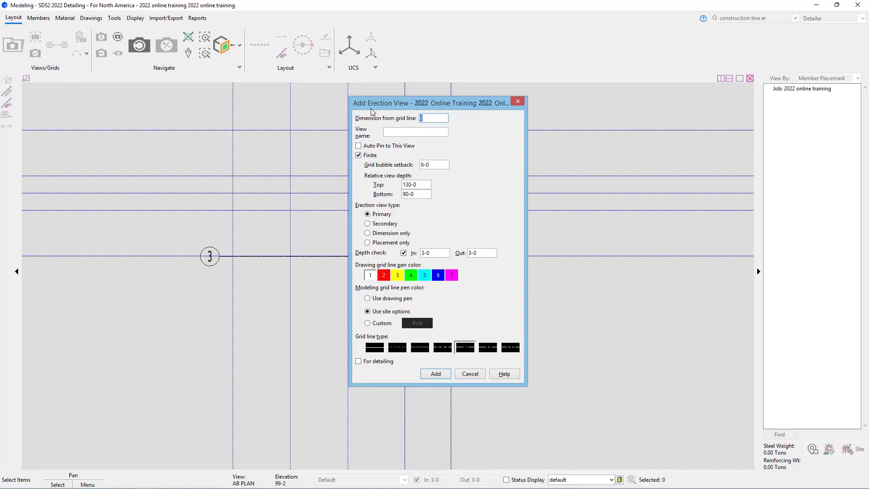
text(27-6)
click(397, 131)
text(2)
click(435, 373)
- Add erection view 1 at 27-6 from grid line 2, marked for detailing, and finish adding parallel views
double_click(399, 131)
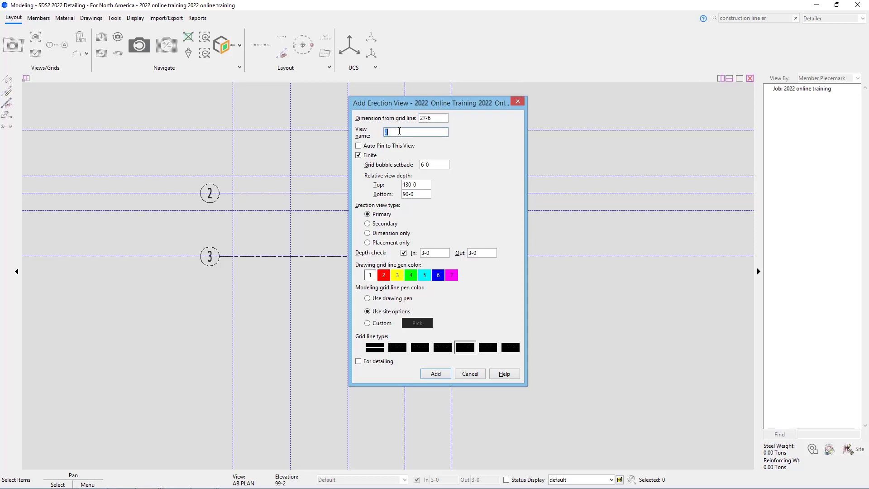
text(1)
click(375, 366)
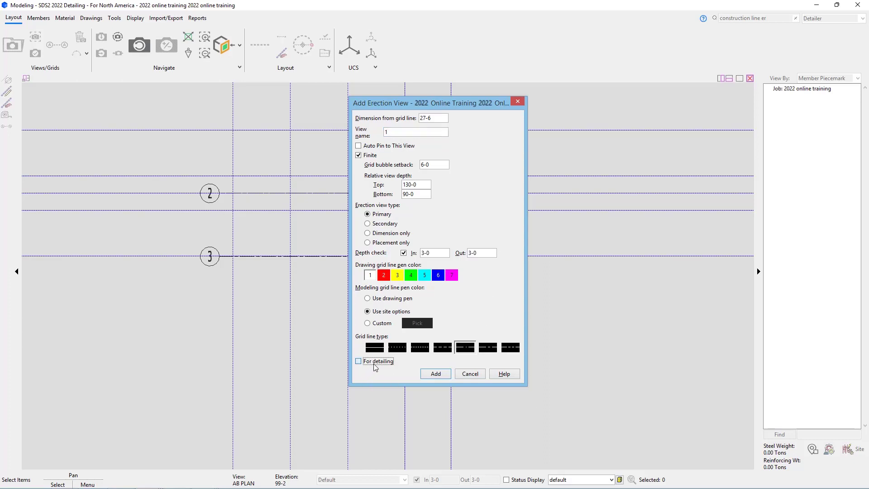
click(434, 373)
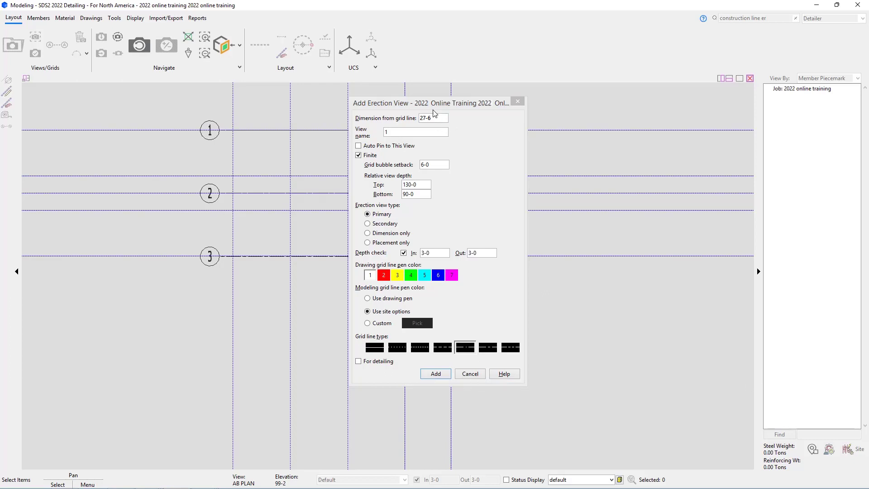
click(474, 373)
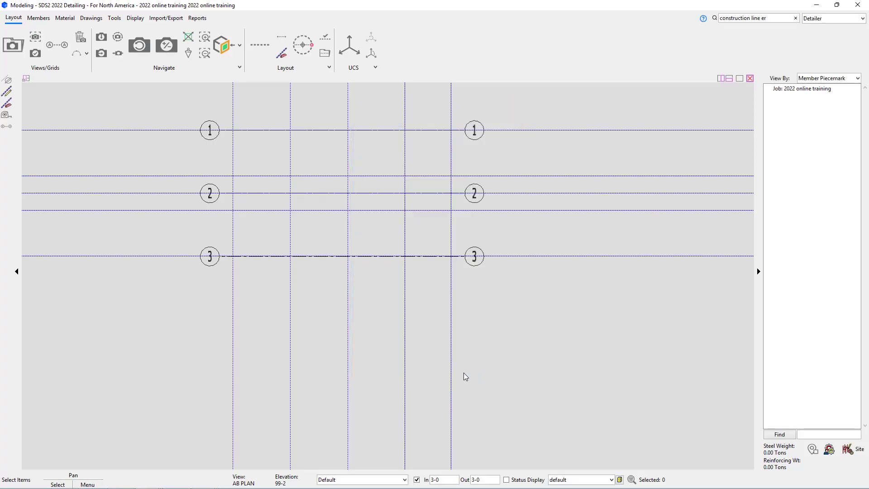
- Locate a new erection view along the leftmost vertical construction line, from grid line 3 up to grid line 1
click(55, 48)
click(16, 44)
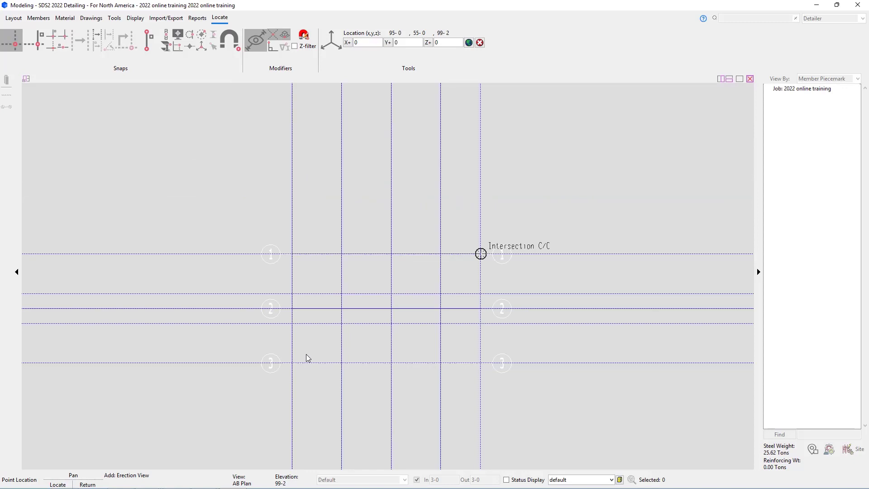
click(298, 359)
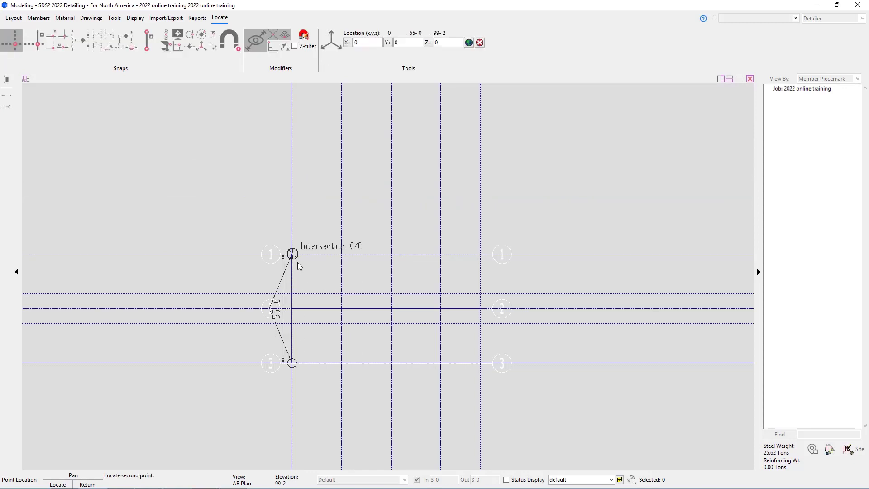
click(297, 262)
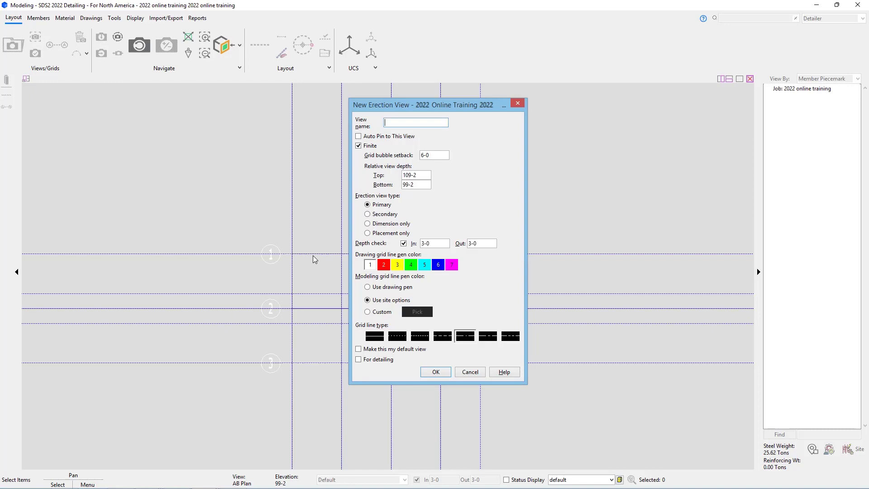
- Name the vertical erection view A, set its depth to top 130-0 and bottom 90-0, mark it for detailing, and create it
text(A)
click(421, 186)
text(90-)
key(shift+Tab)
text(130-0)
click(383, 362)
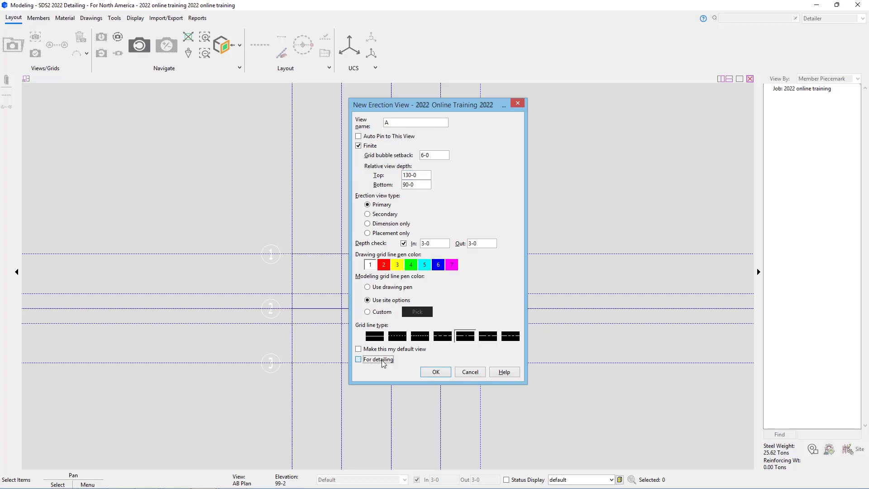
click(435, 371)
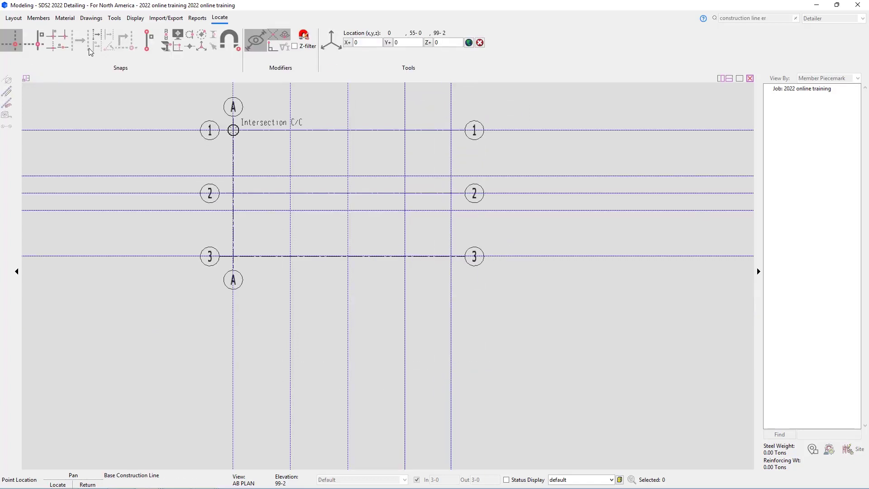
- Add erection view B parallel to grid line A at a dimension of 25-0, marked for detailing
click(96, 36)
click(233, 131)
click(235, 151)
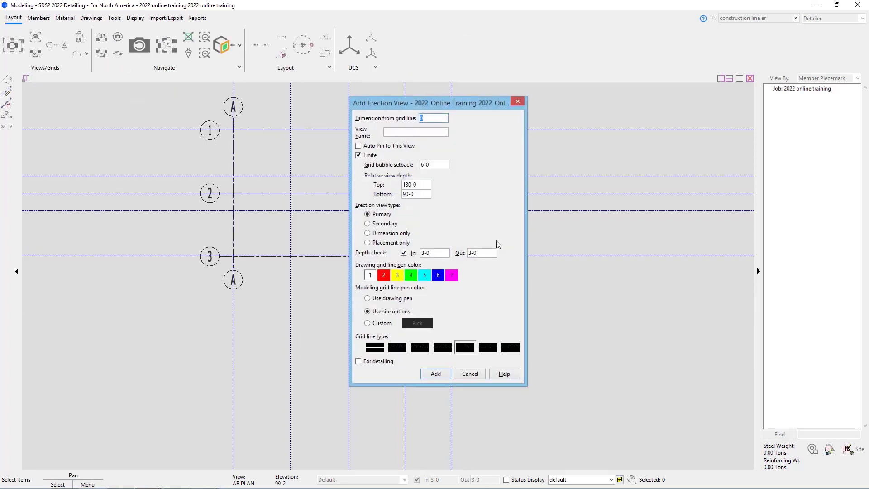
text(25-0)
click(404, 133)
text(B)
click(381, 362)
click(431, 375)
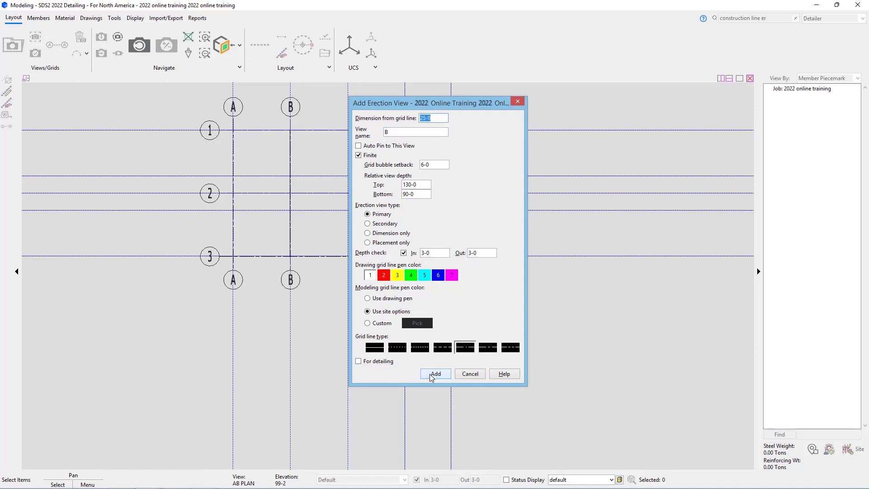
- Add erection view C at 25-0 from grid line B, marked for detailing
key(Tab)
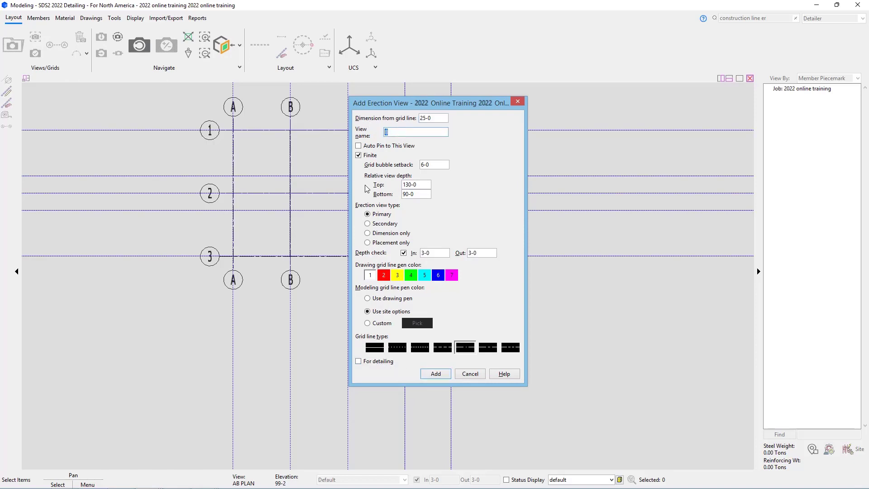
text(C)
click(368, 362)
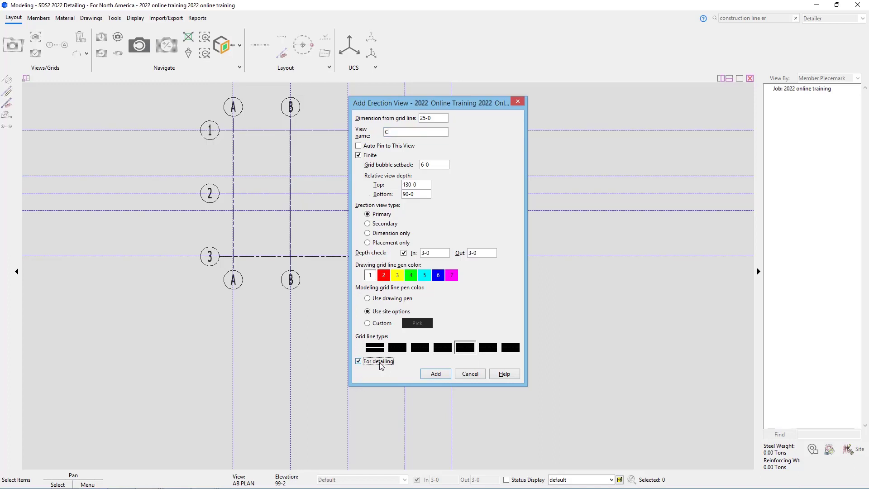
click(431, 374)
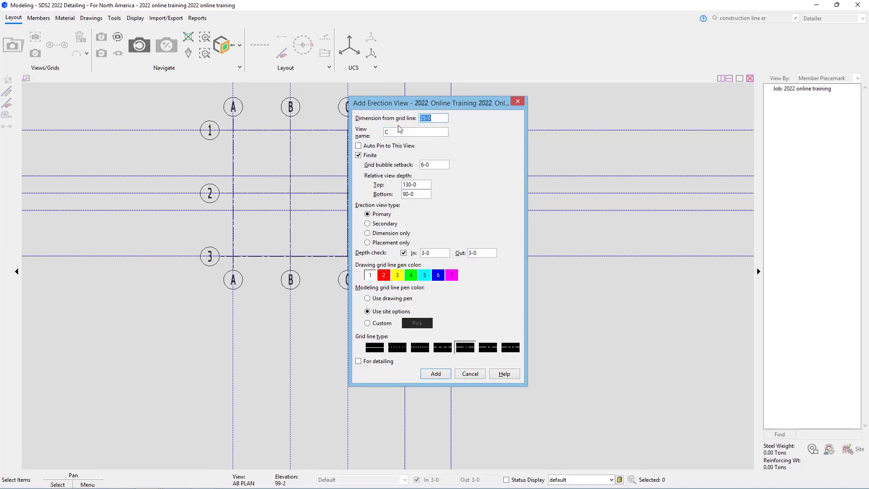
- Add erection view D at 25-0 from grid line C, marked for detailing
key(Tab)
text(D)
click(359, 361)
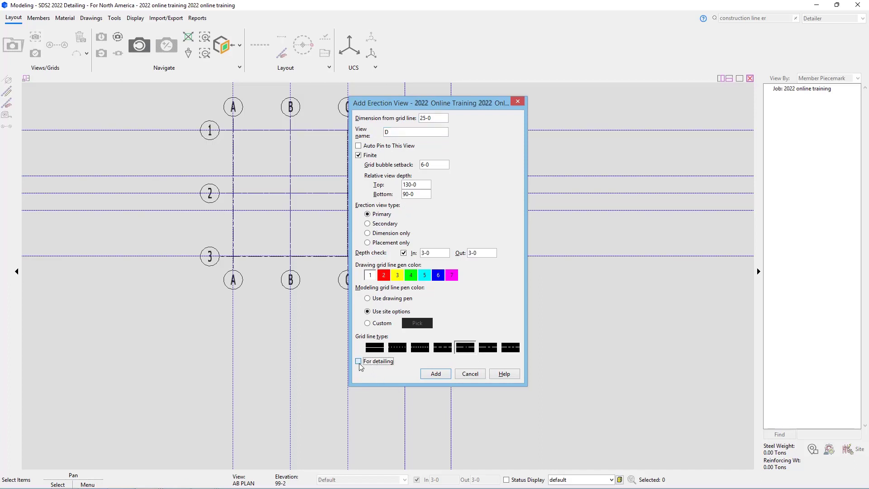
click(435, 374)
- Add erection view E at 20-0 from grid line D, marked for detailing, and finish adding parallel views
key(Tab)
text(E)
click(376, 362)
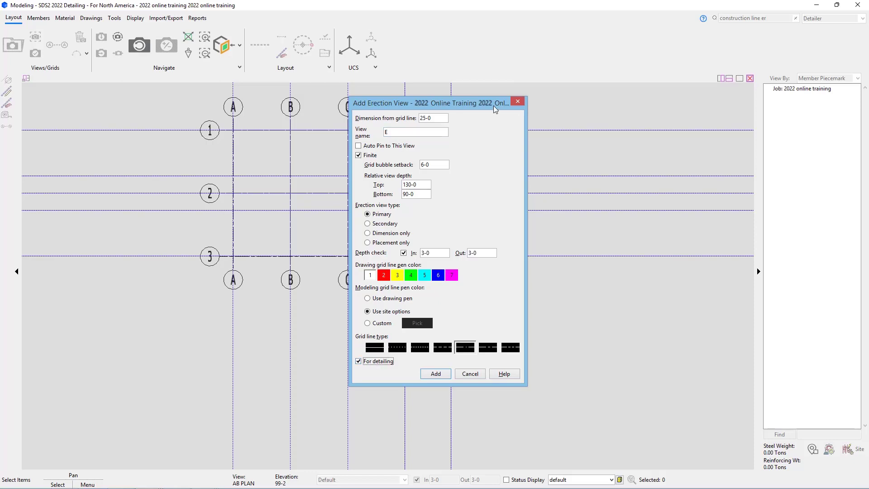
double_click(445, 118)
text(20-0)
key(alt+d)
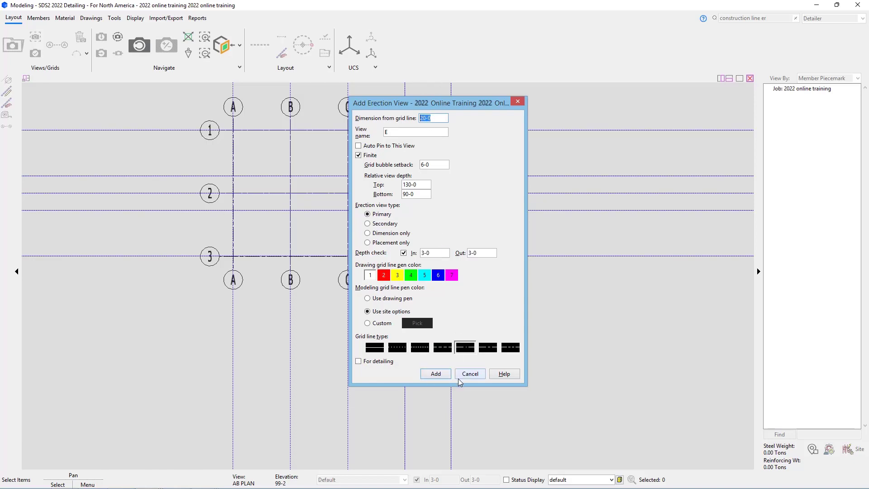
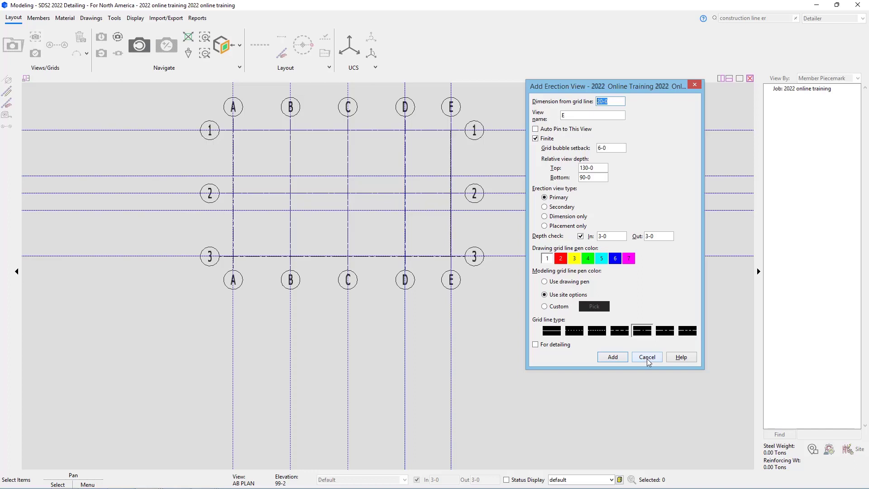
click(647, 358)
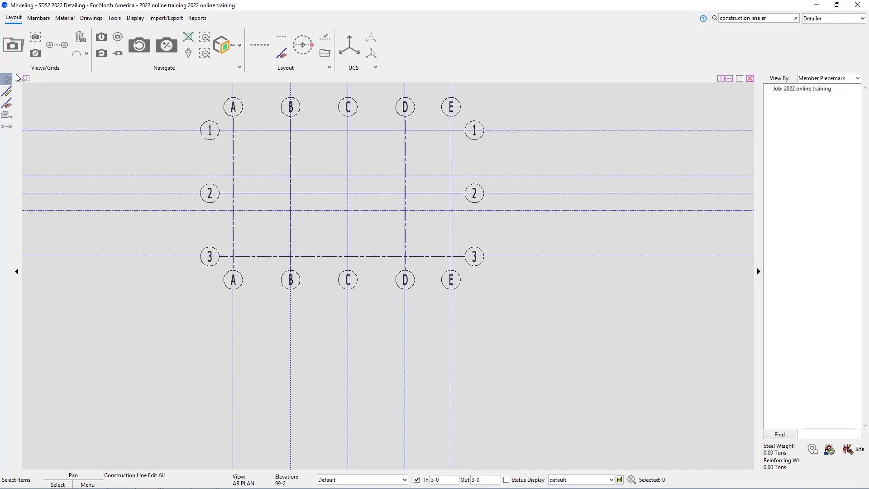
- Add erection view 1.9 between grid lines 1 and 2, from C to E, with depth 90-0 to 130-0, marked for detailing
click(53, 47)
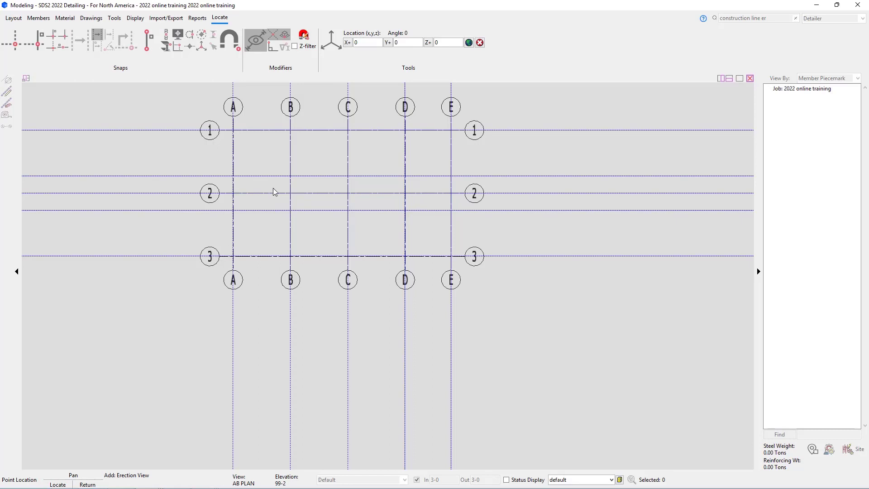
click(13, 44)
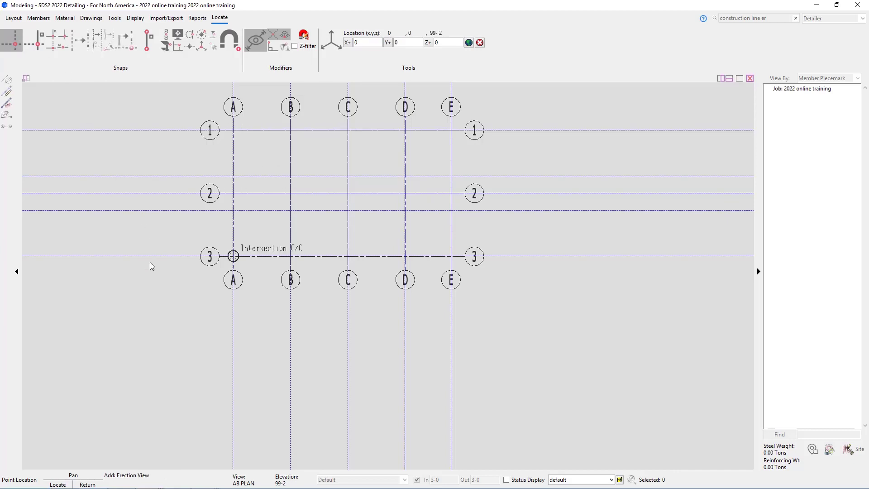
click(348, 176)
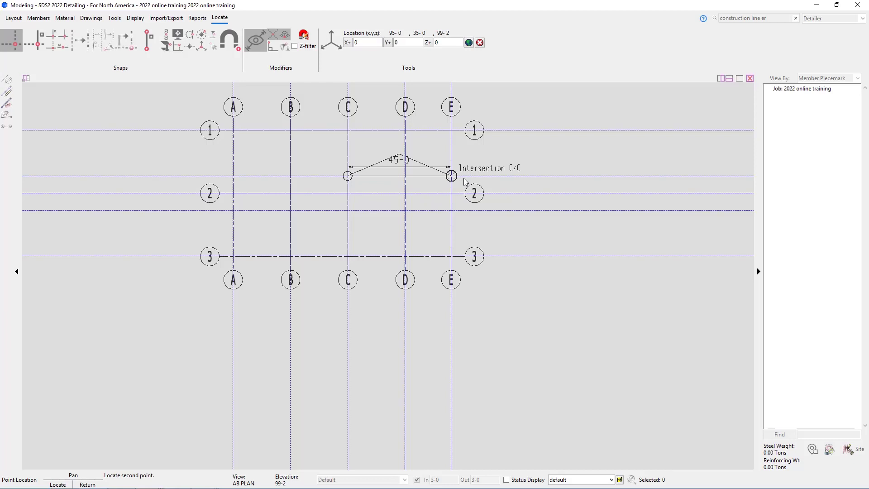
click(464, 179)
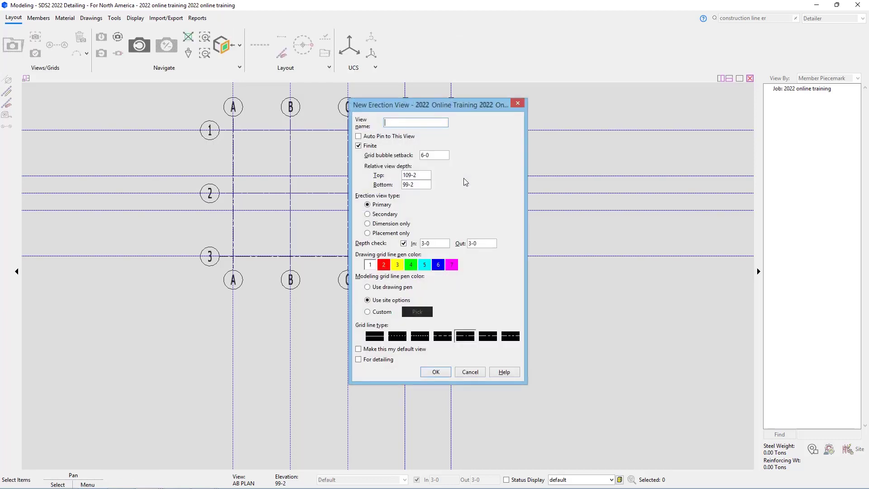
text(1.9)
double_click(400, 188)
text(90-0)
double_click(417, 174)
text(130-0)
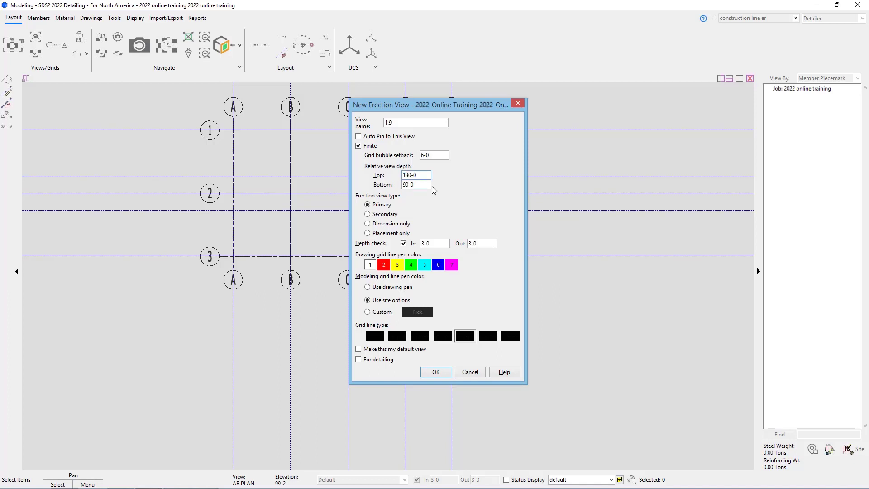
click(367, 360)
click(435, 373)
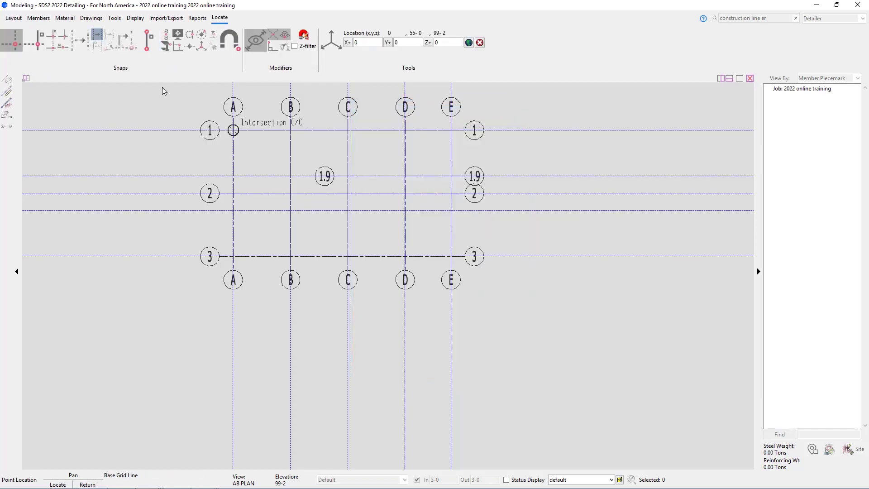
- Add erection view 2.1 on the construction line between grids 2 and 3, from C to E, marked for detailing, and finish adding parallel views
click(339, 218)
click(442, 217)
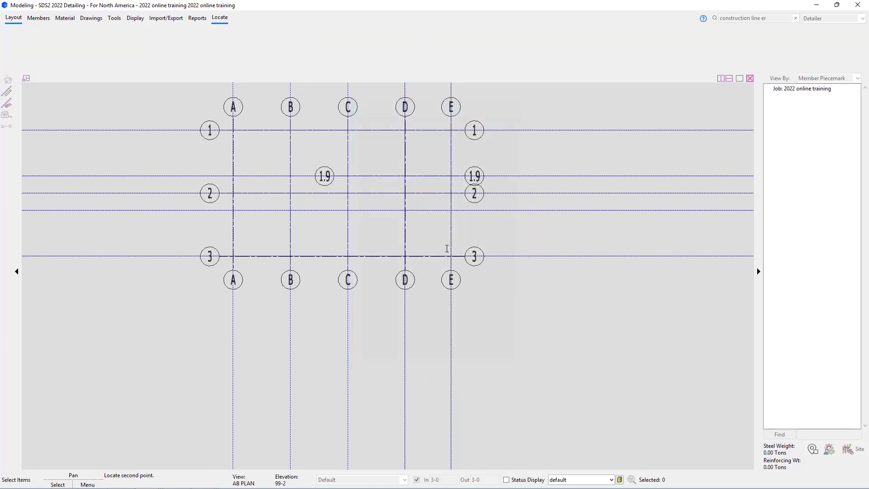
click(400, 121)
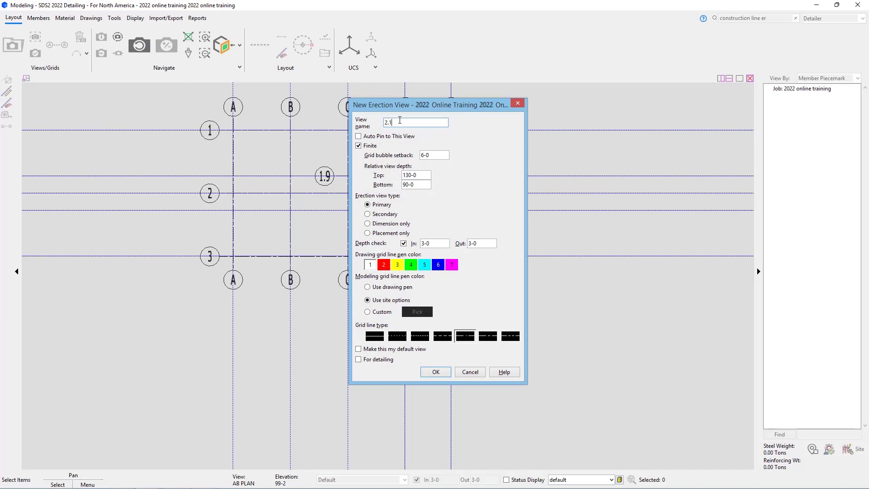
click(384, 362)
click(435, 371)
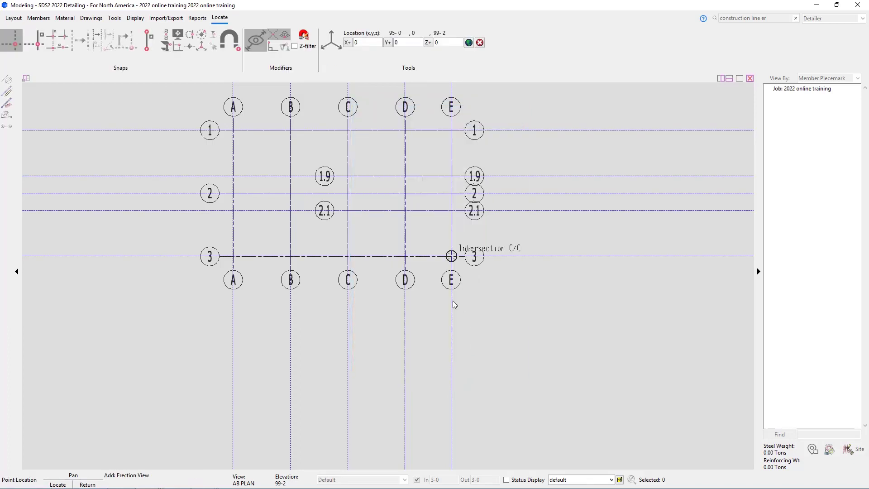
right_click(441, 350)
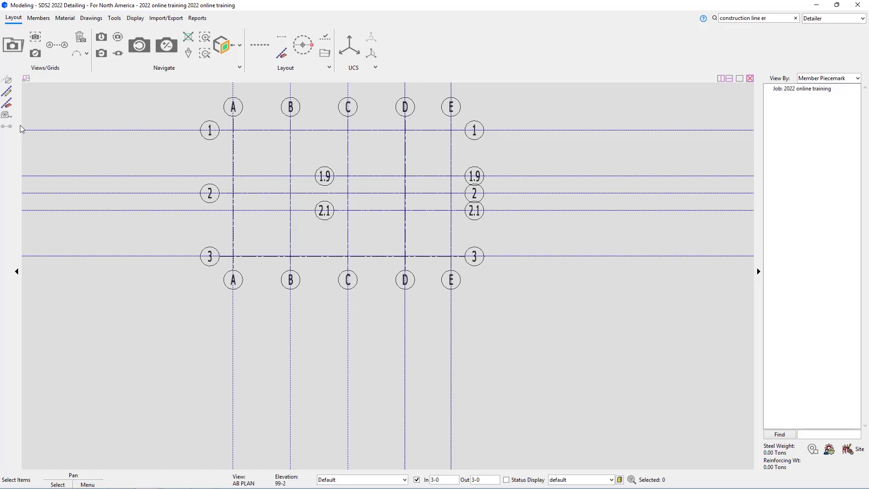
- Add an erection view named B.1 directly on grid line B, from grid line 3 to grid line 1
click(7, 126)
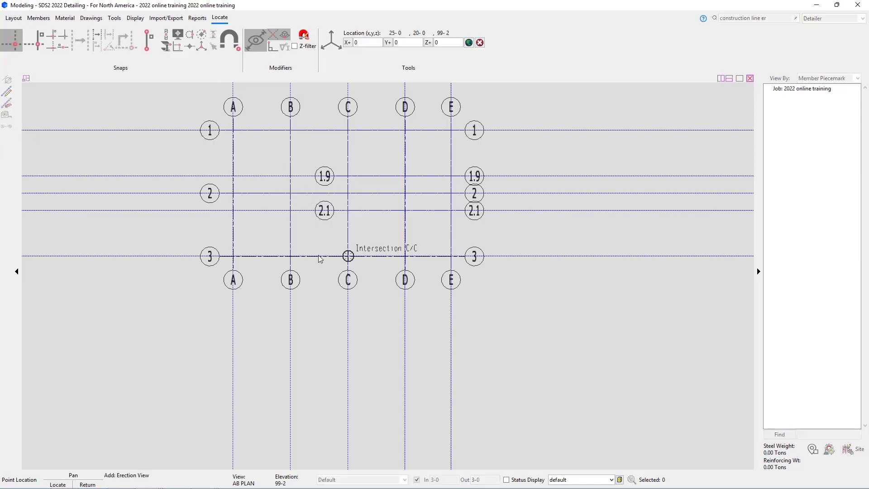
click(286, 267)
click(294, 125)
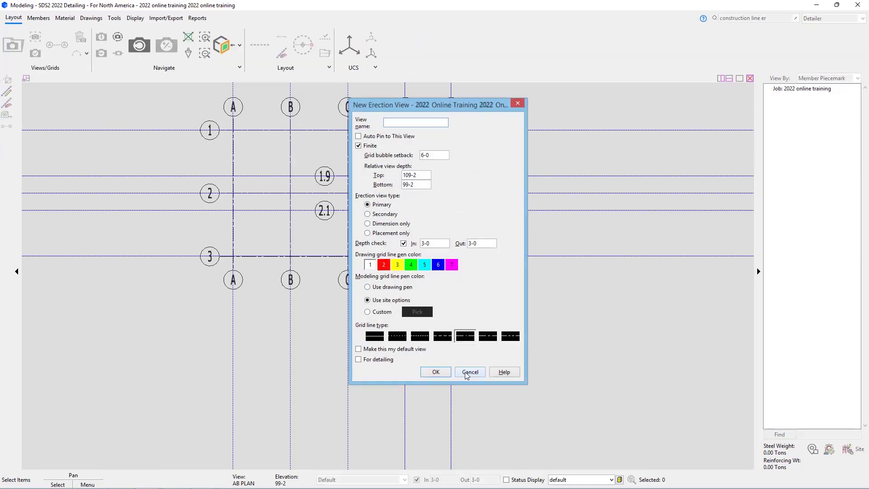
text(B.1)
click(447, 376)
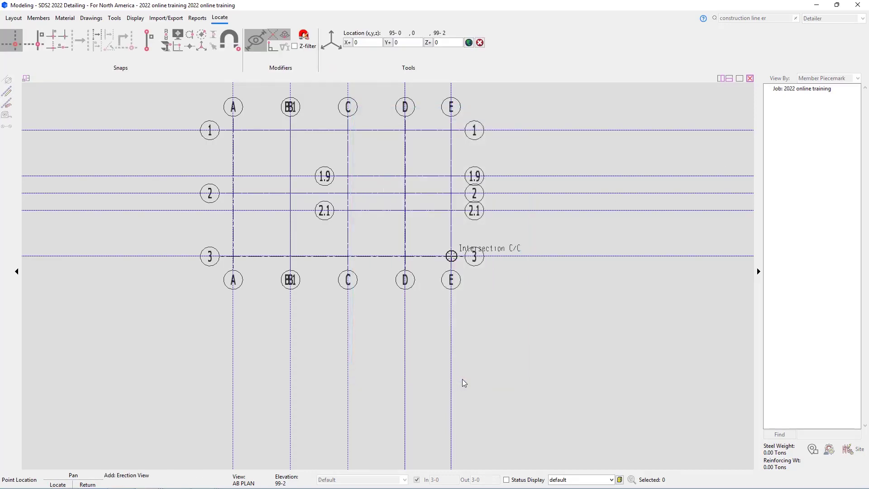
click(297, 112)
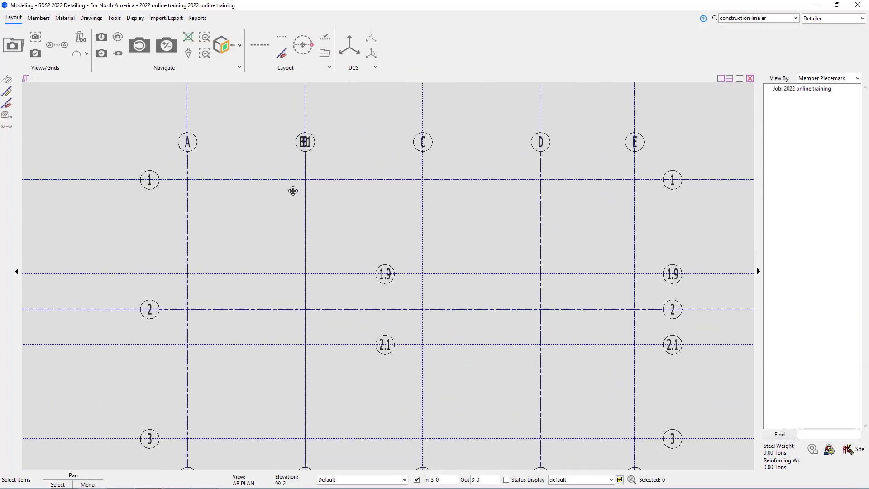
scroll(253, 163, down, 1)
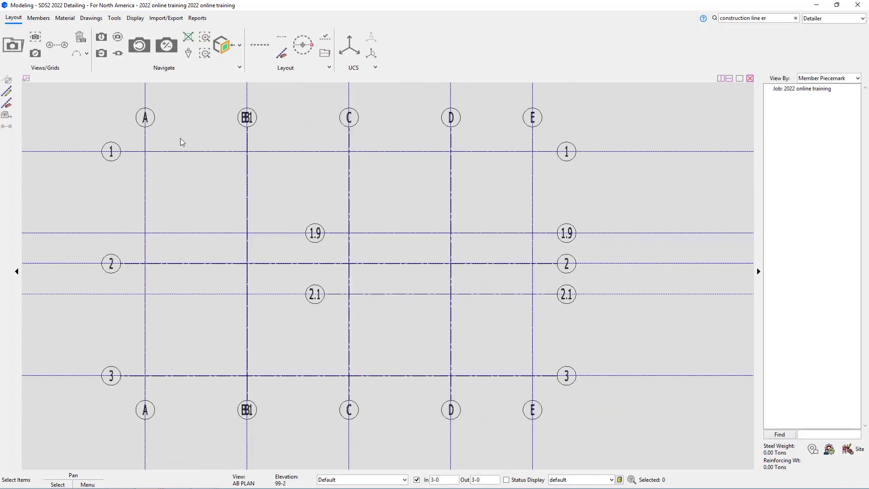
- Delete the original erection view B
click(81, 37)
click(340, 211)
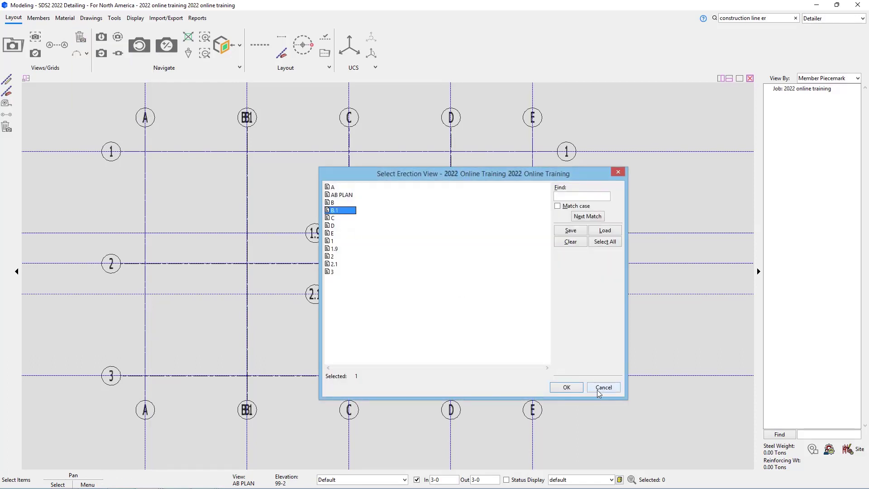
click(334, 195)
click(334, 202)
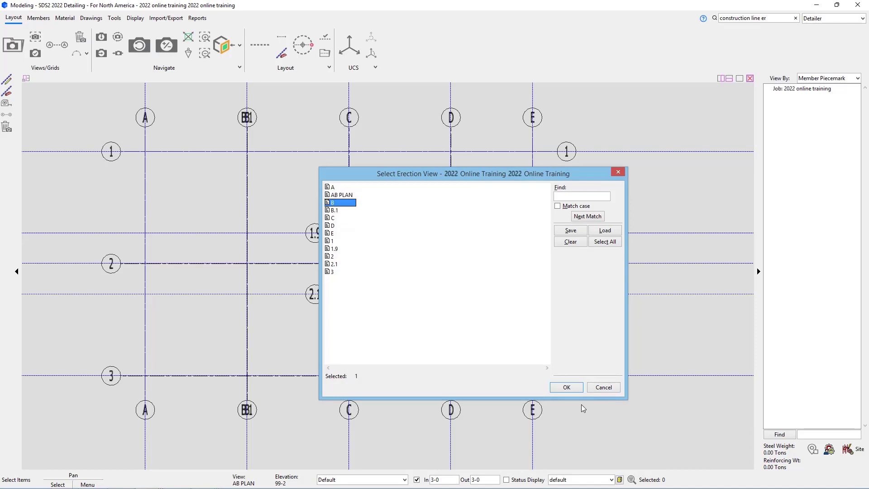
click(566, 387)
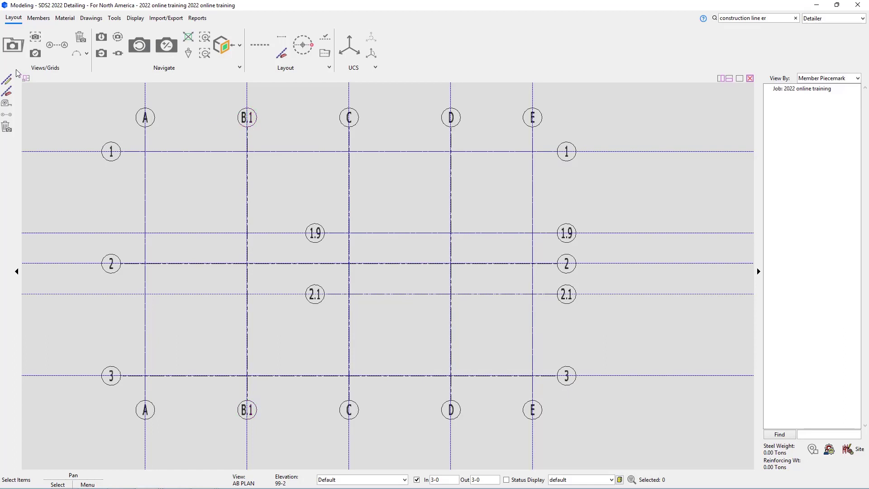
- Rename erection view B.1 to B and close the view list without opening a view
click(11, 54)
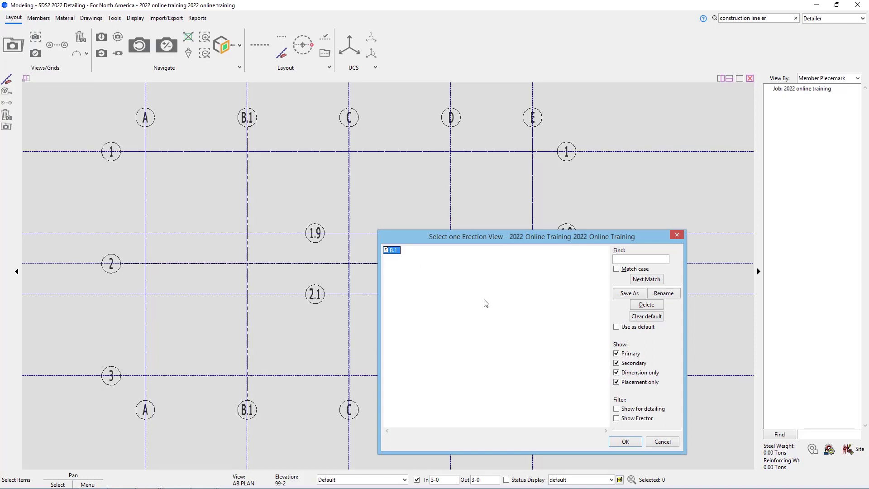
click(661, 293)
key(End)
key(shift+Left)
key(BackSpace)
key(BackSpace)
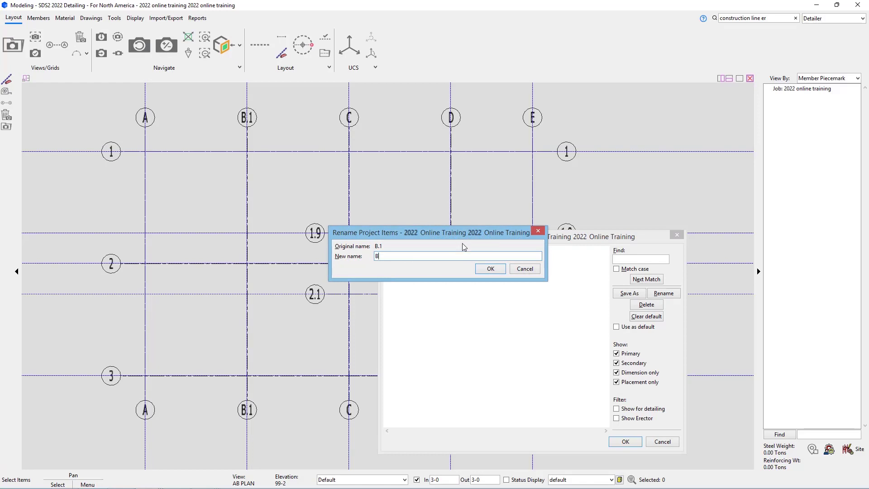
click(490, 269)
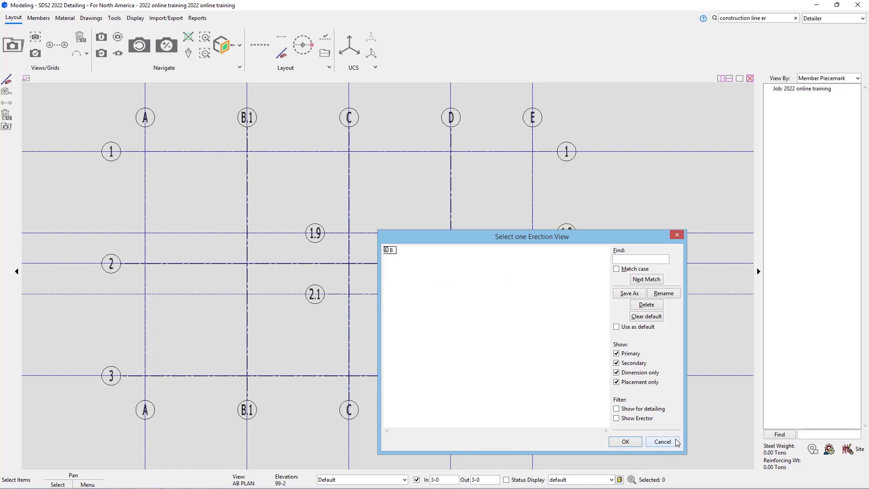
click(662, 442)
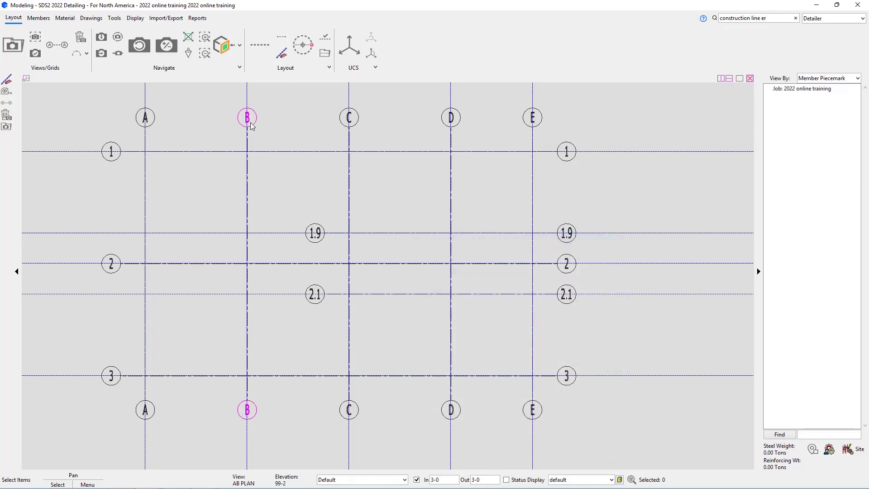
- Filter the list of erection views to those for detailing, check whether B is included, and close the list
click(12, 45)
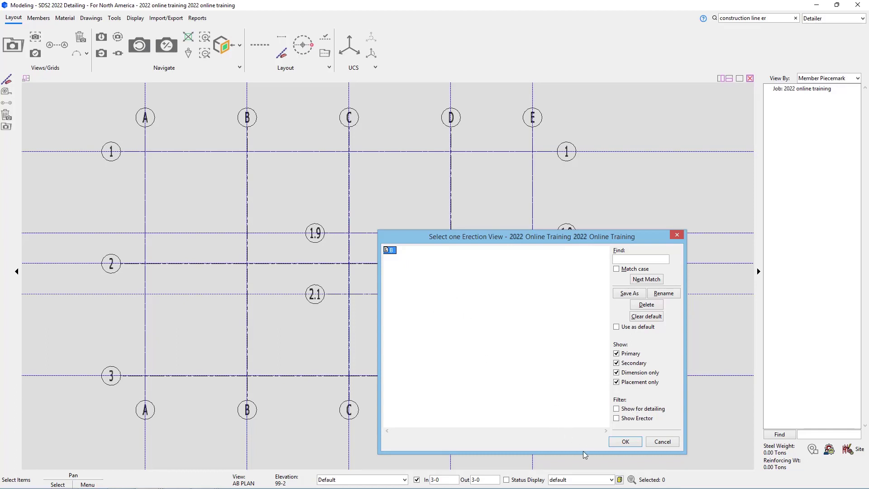
click(631, 410)
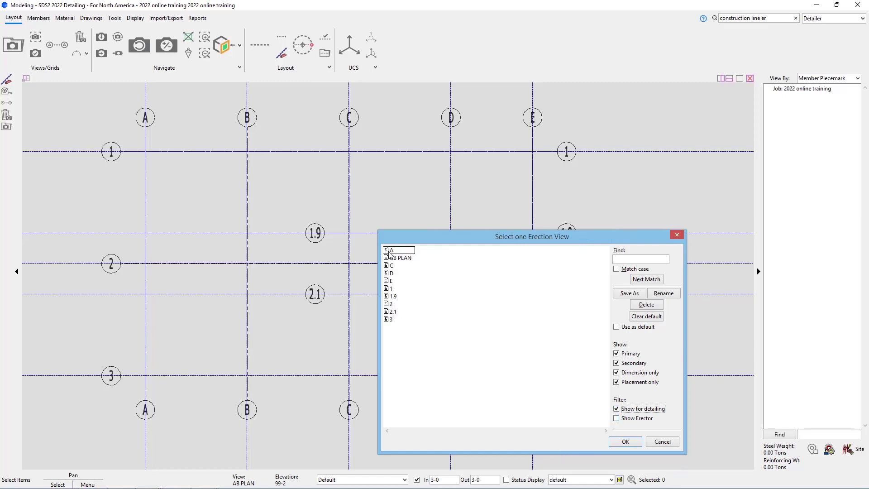
click(662, 441)
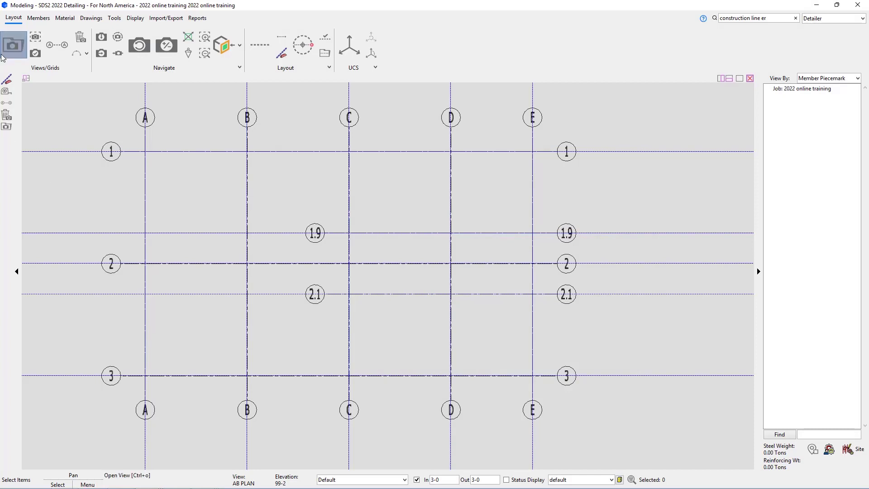
- Start a new erection view along grid line B from grid line 3 to grid line 1 and name it B
click(61, 47)
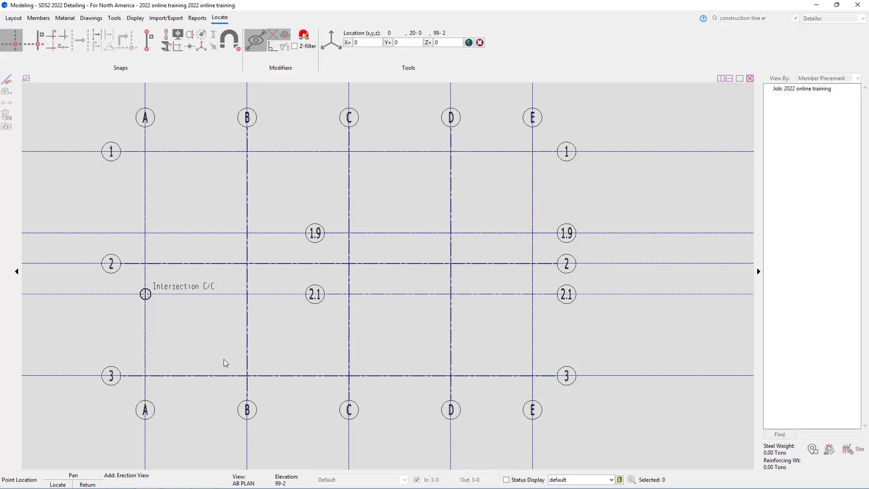
click(247, 375)
click(256, 157)
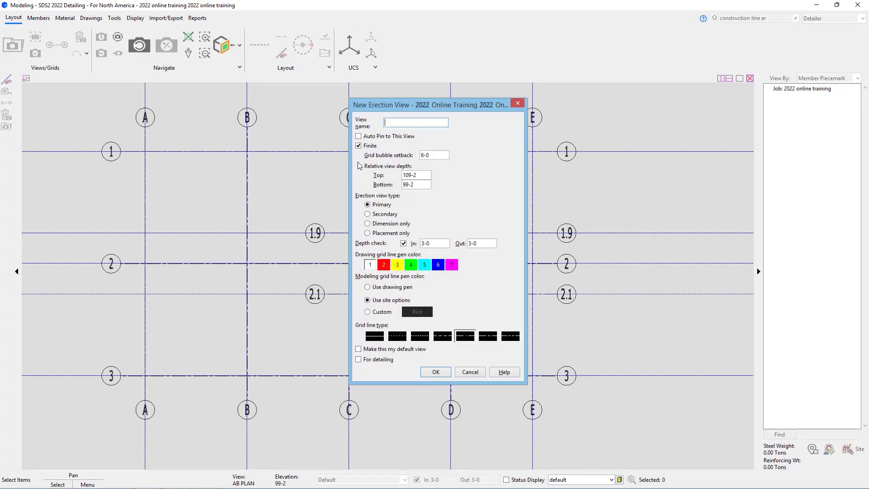
text(B)
- Set the new view B's depth to 90 at the bottom and 130 at the top, mark it for detailing, and replace the existing B
click(428, 185)
key(BackSpace)
text(90)
key(shift+Tab)
text(0.)
key(BackSpace)
key(BackSpace)
text(130)
click(376, 360)
click(436, 372)
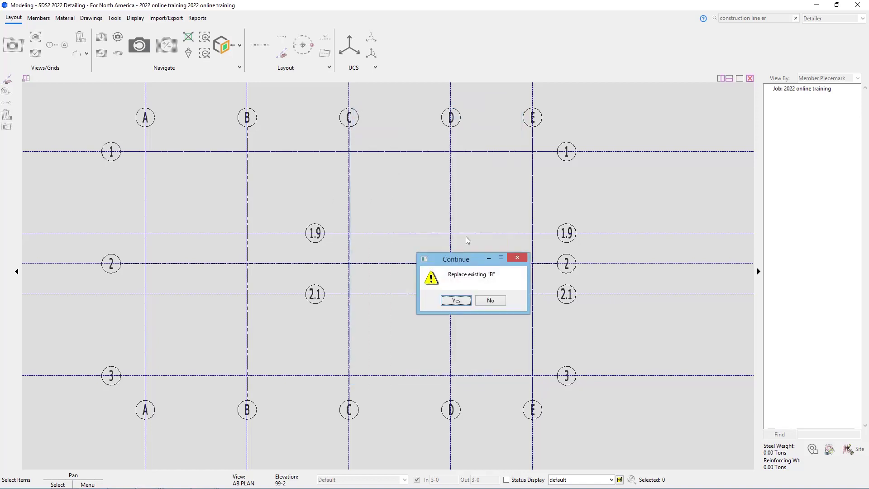
click(450, 300)
click(402, 256)
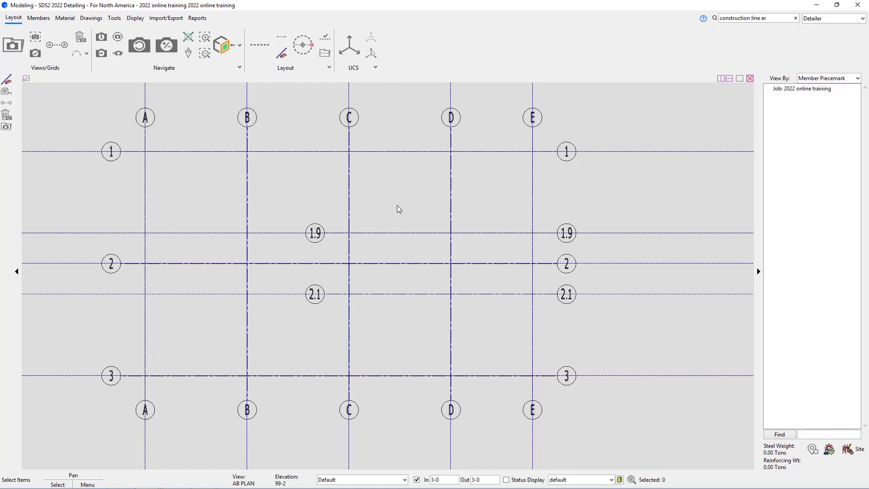
- Restrict selection to Grid Lines, review the erection view settings of grid line B, and deselect it
click(340, 479)
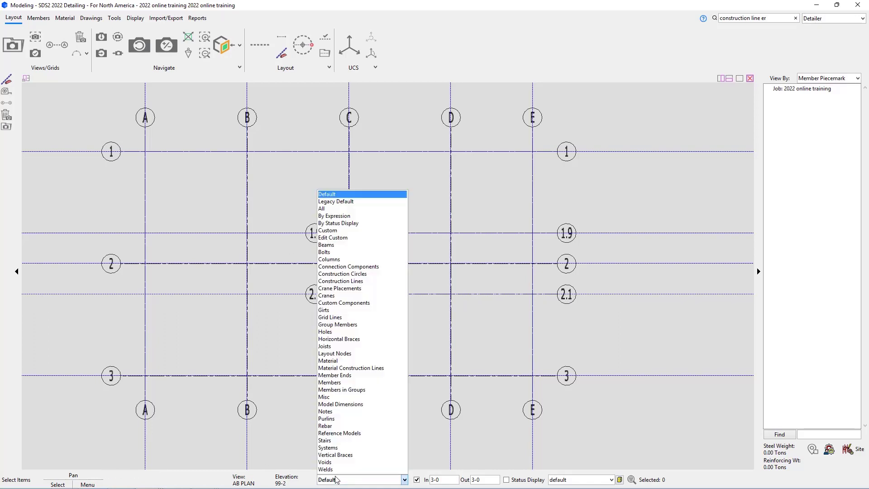
click(360, 318)
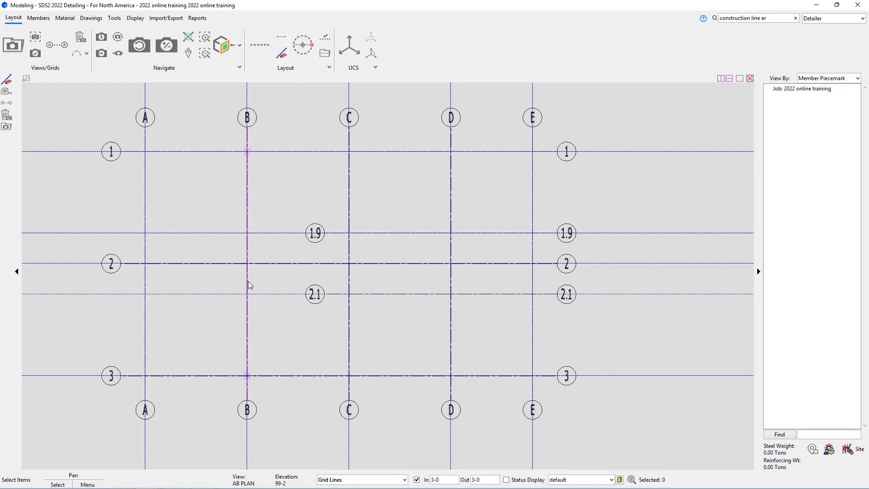
double_click(247, 283)
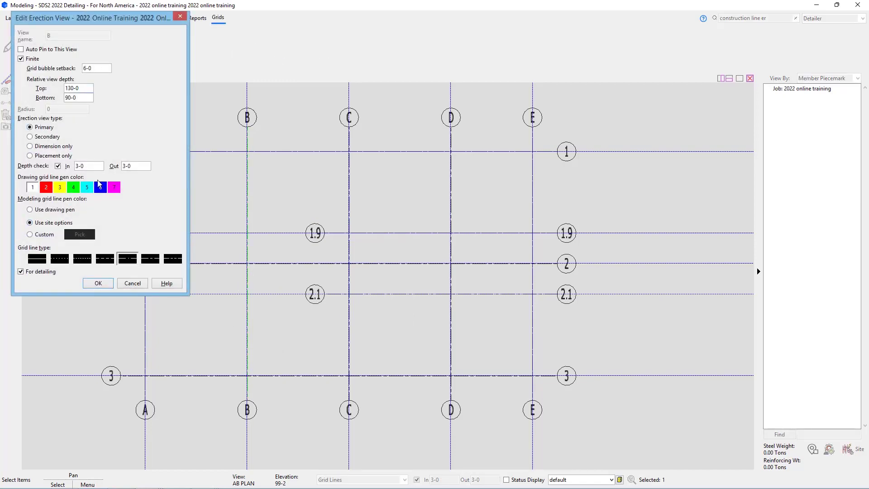
click(132, 284)
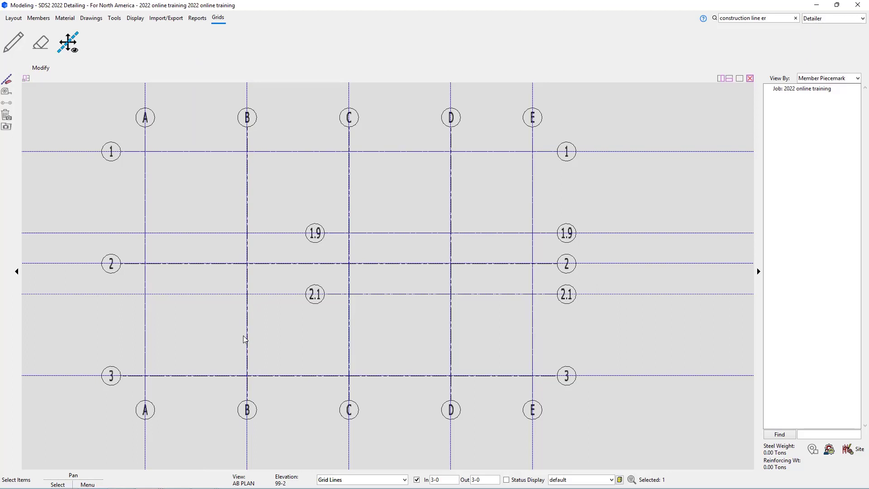
click(250, 409)
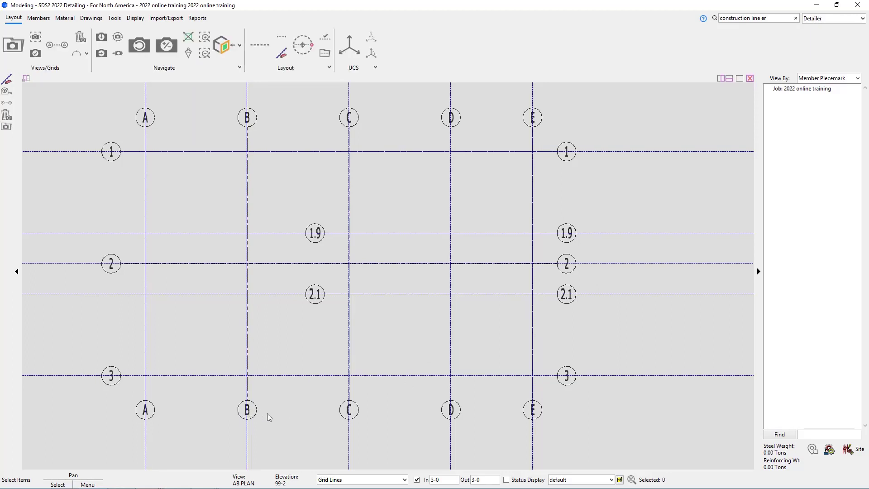
- Set the selection filter to Default
click(382, 479)
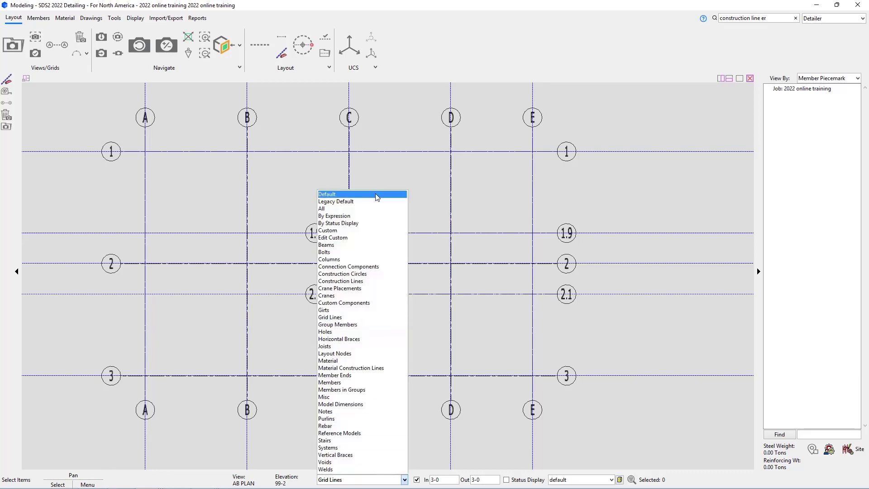
click(376, 195)
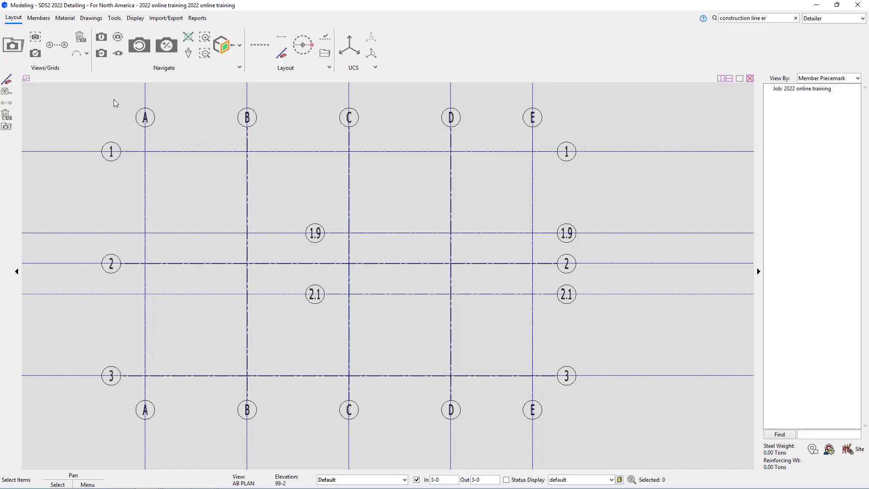
- Add a three-point curved grid line named TEST from A/2 to B/2, arching up to about grid line 1.9
click(86, 54)
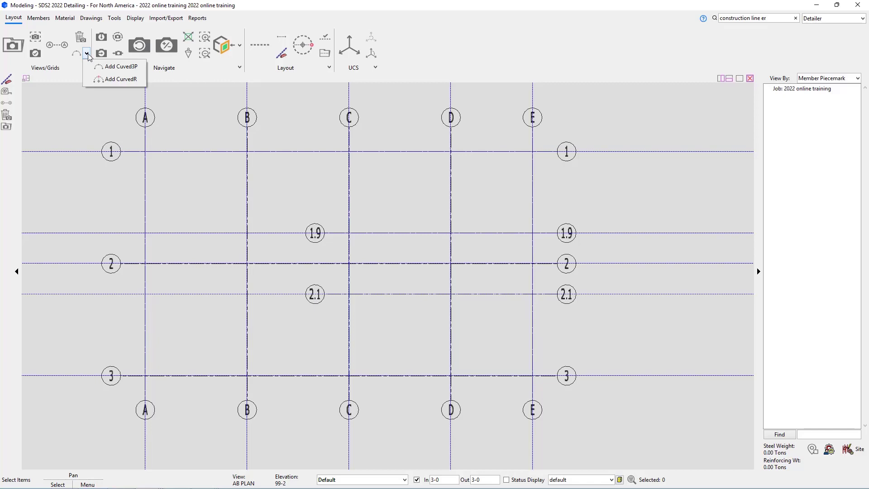
click(119, 151)
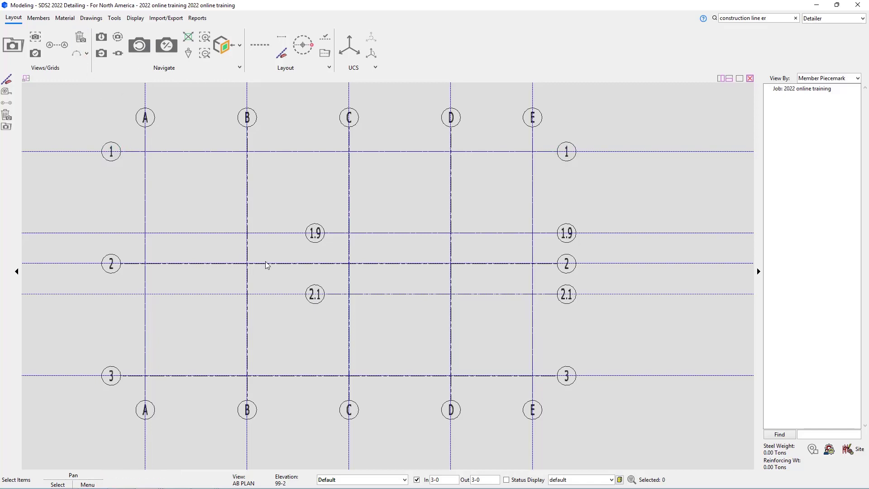
click(77, 53)
key(Escape)
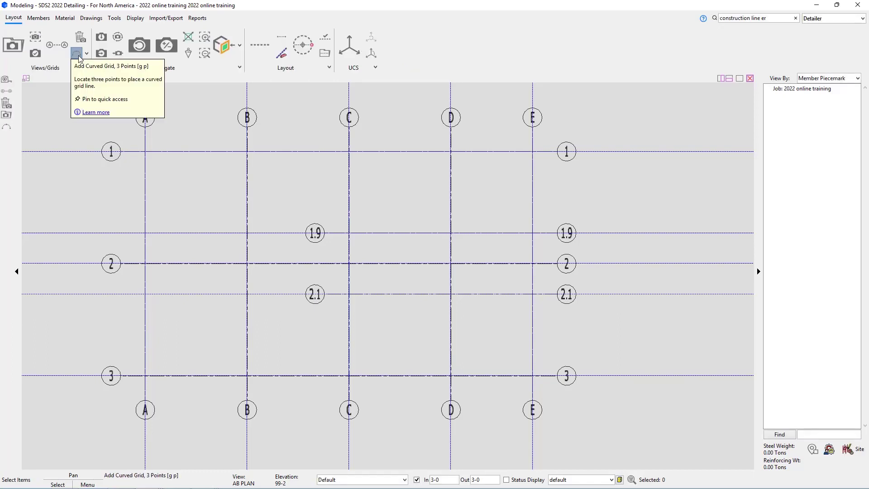
click(78, 55)
click(145, 263)
click(246, 263)
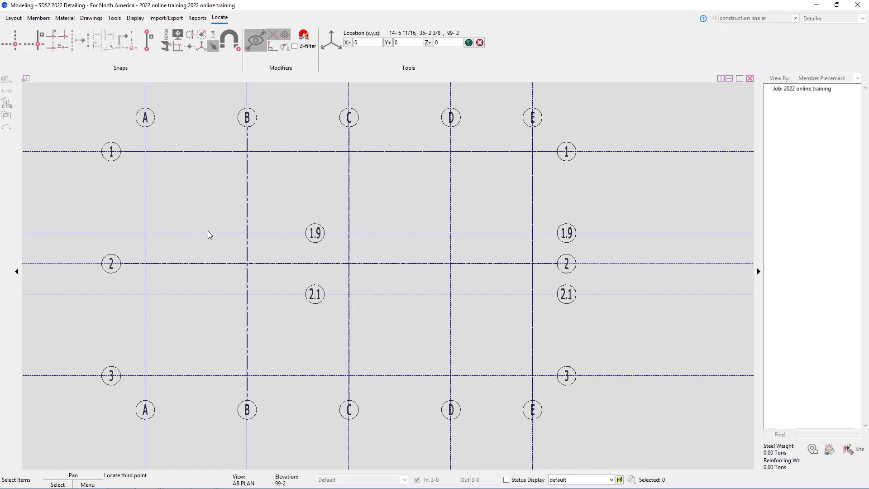
click(208, 231)
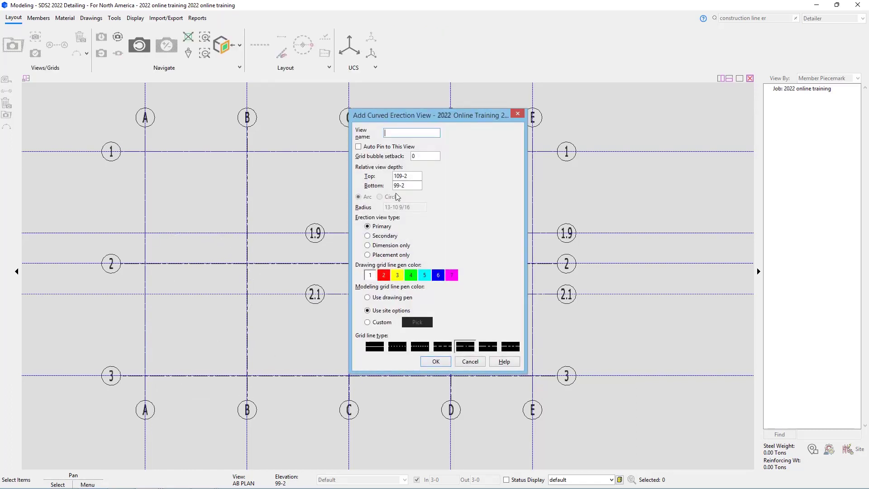
text(TEST)
click(436, 362)
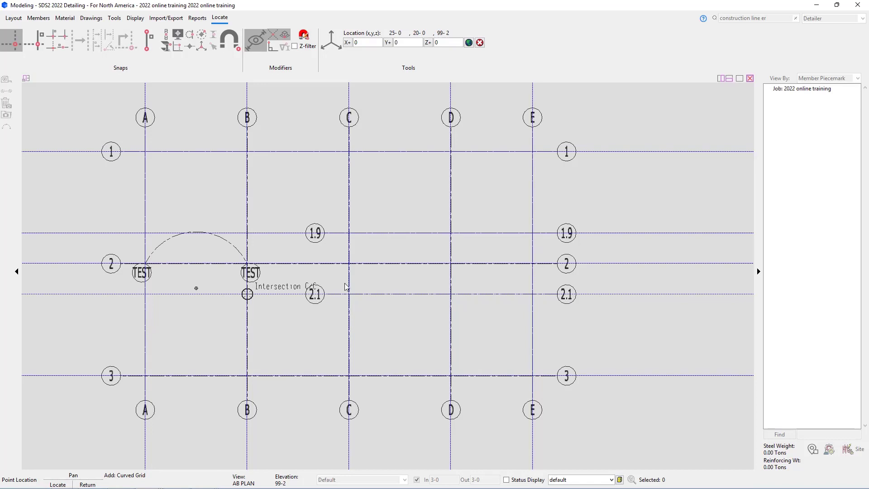
click(349, 239)
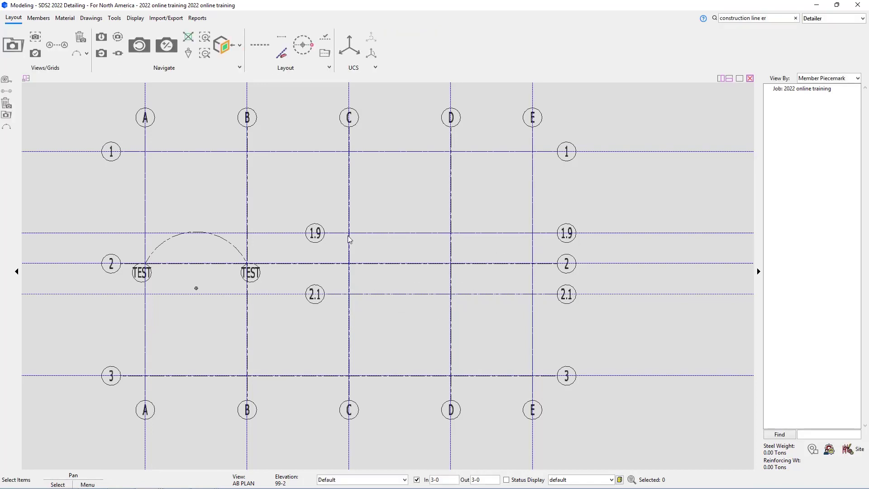
click(87, 54)
click(116, 80)
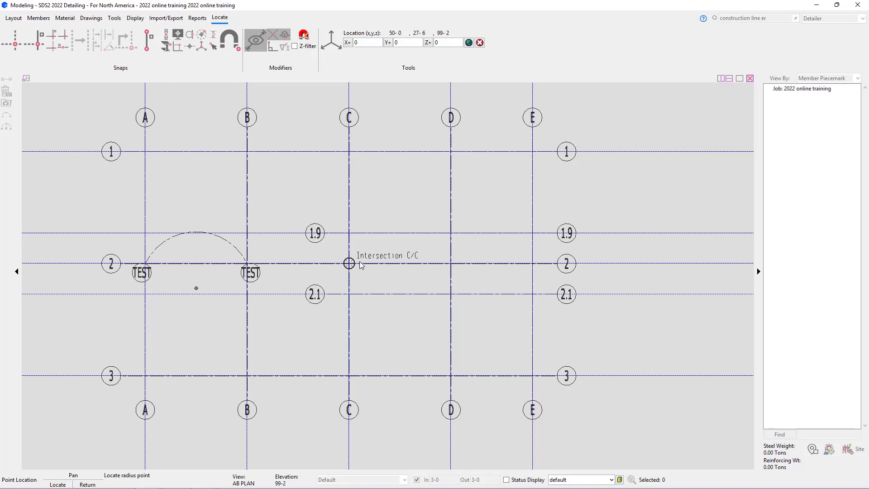
click(445, 265)
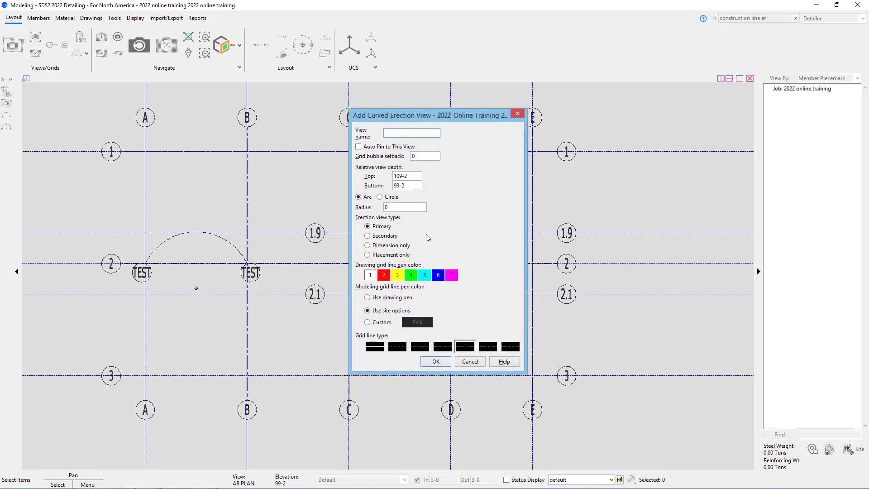
double_click(387, 207)
click(469, 361)
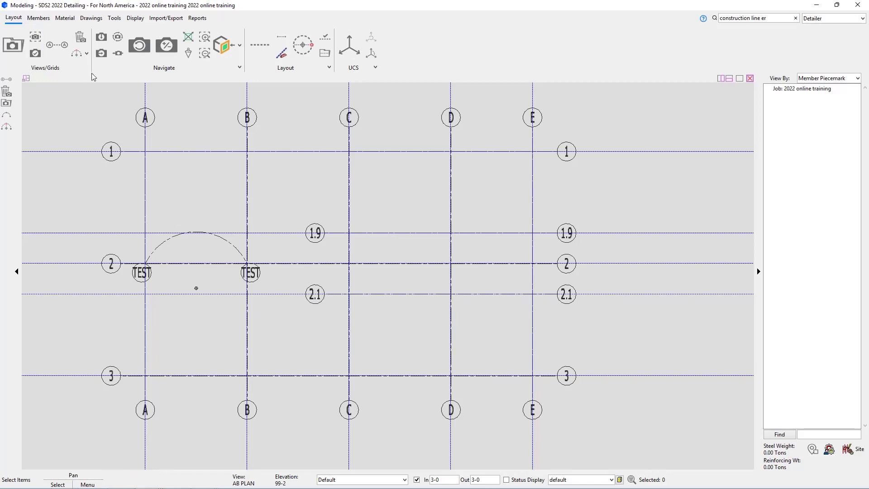
- Delete the erection view TEST
click(84, 41)
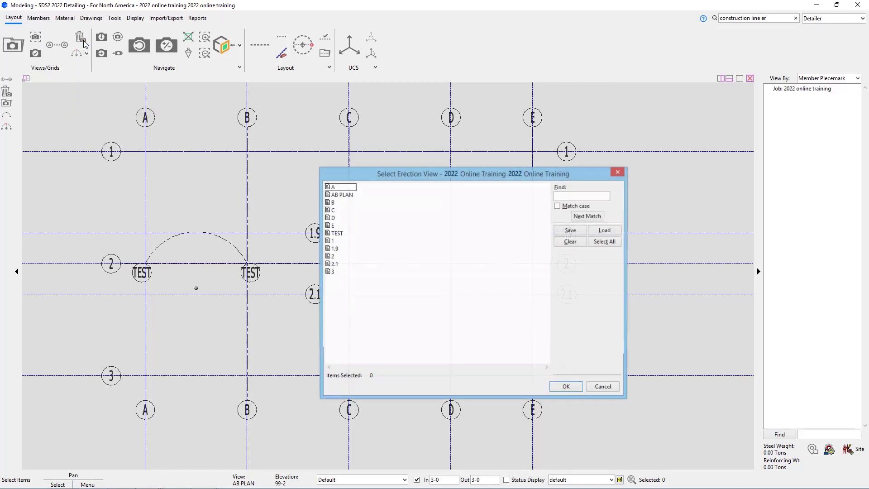
click(340, 234)
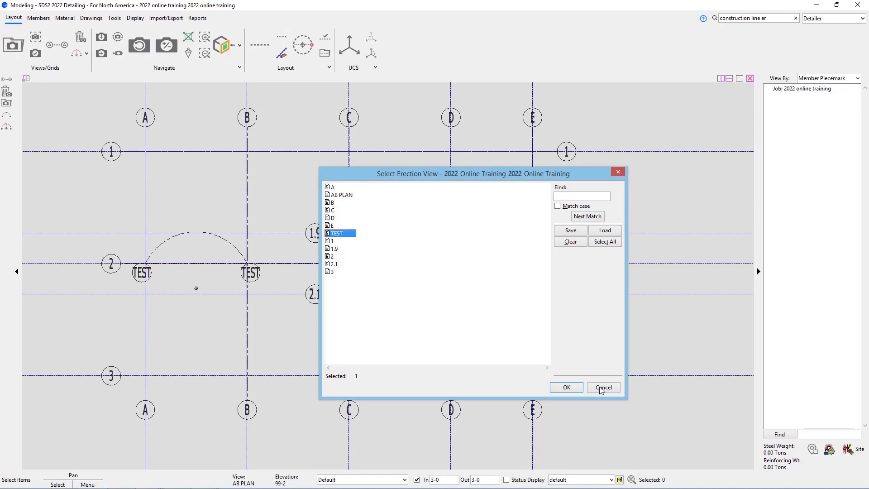
click(566, 387)
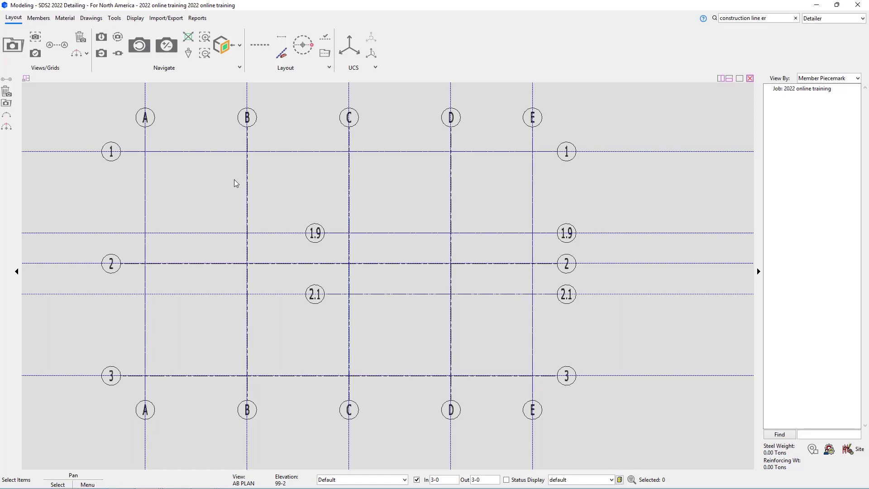
- Create a plan view at reference elevation 114-6 and save it as SECOND FLOOR
click(105, 36)
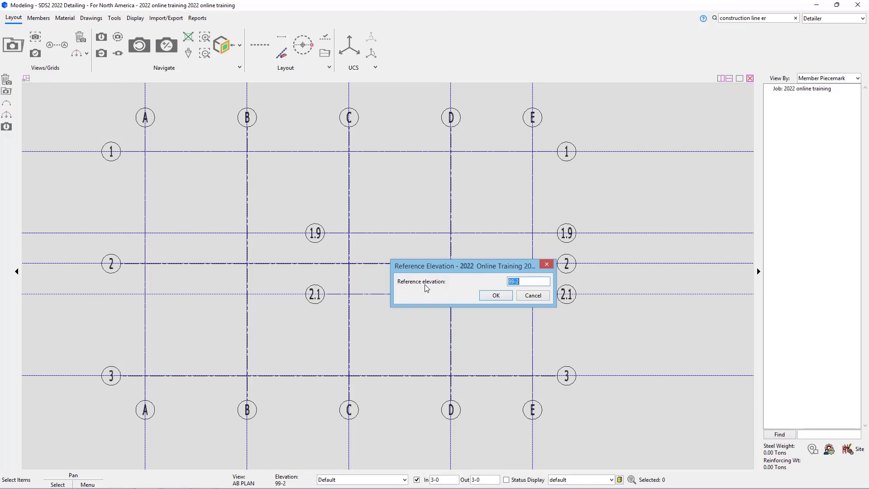
text(114-6)
click(493, 296)
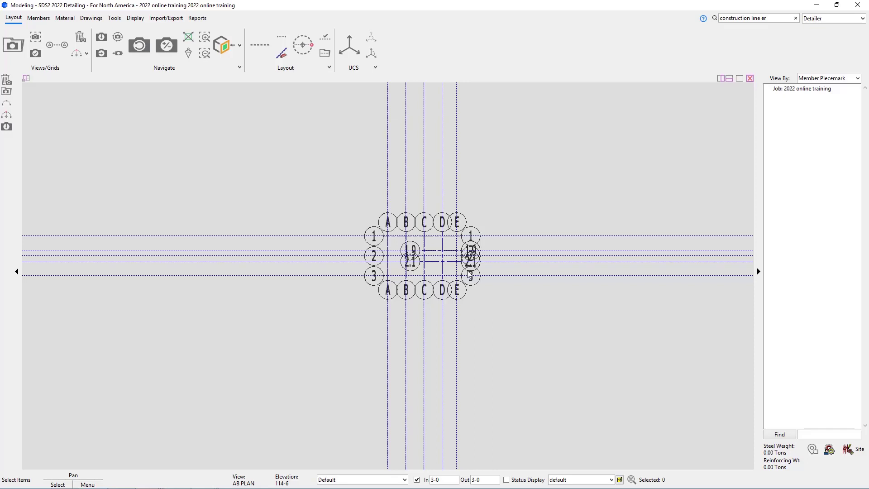
click(32, 55)
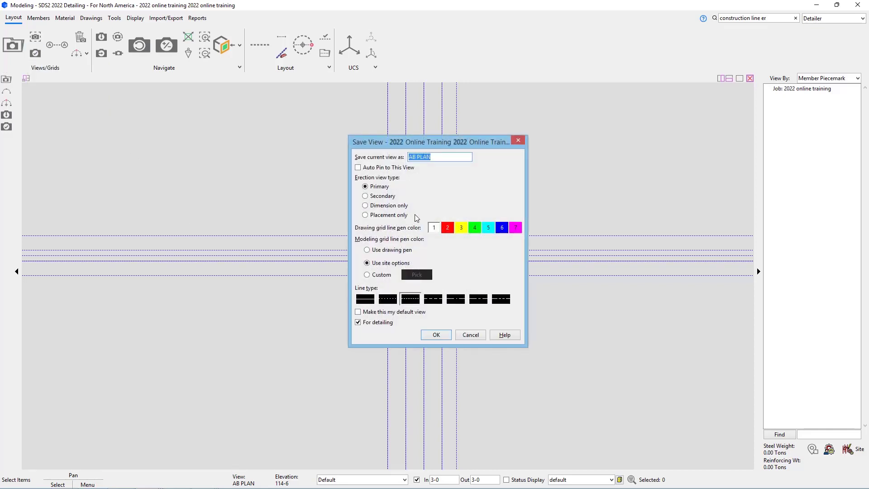
text(SECOND FLOOR)
click(438, 335)
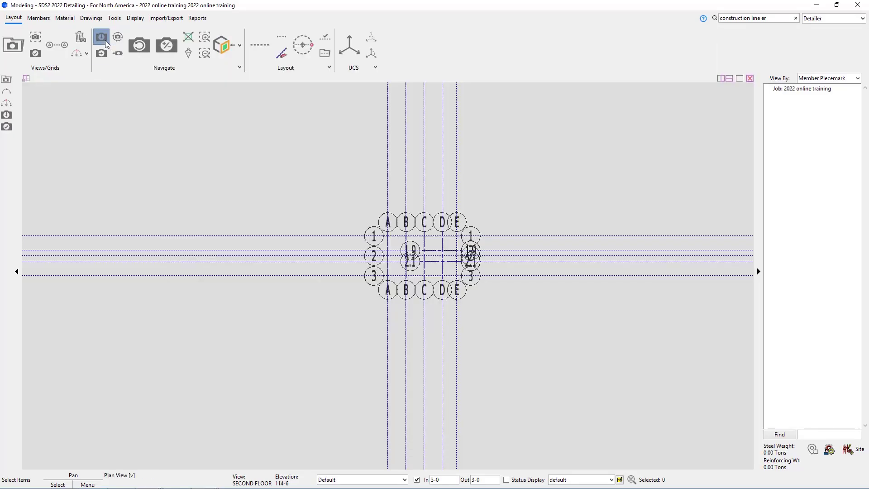
- Create a plan view at reference elevation 126-0 and save it as ROOF FRAMING PLAN
click(105, 41)
text(126-0)
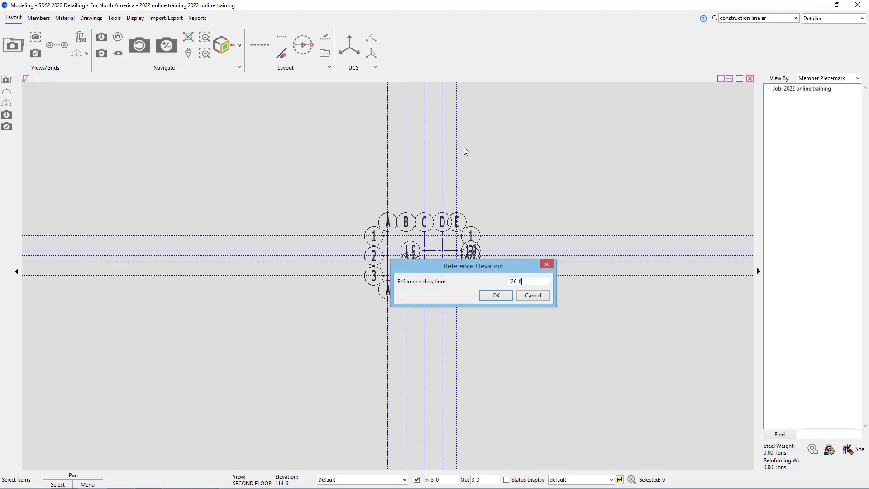
click(491, 295)
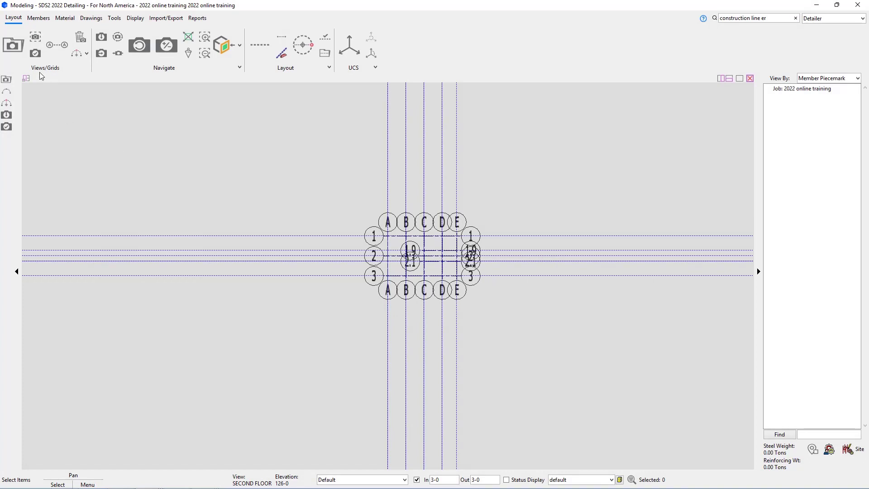
click(35, 55)
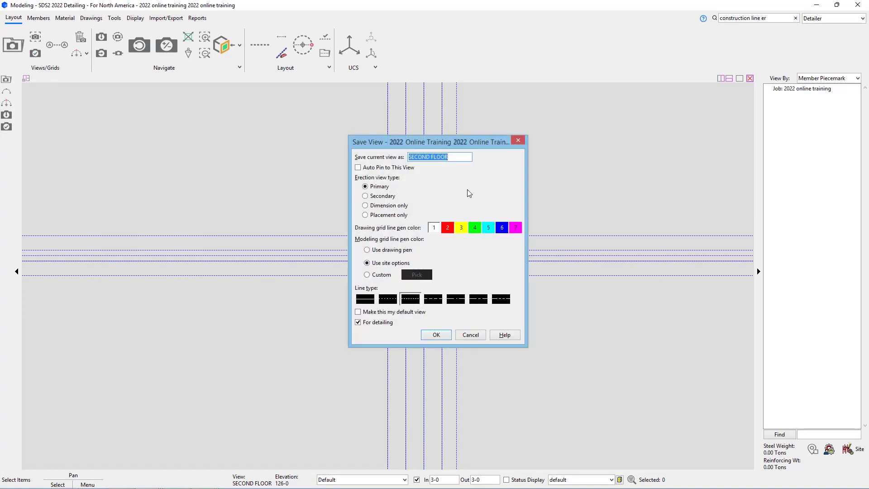
text(ROOF FRAMING PLAN)
click(438, 334)
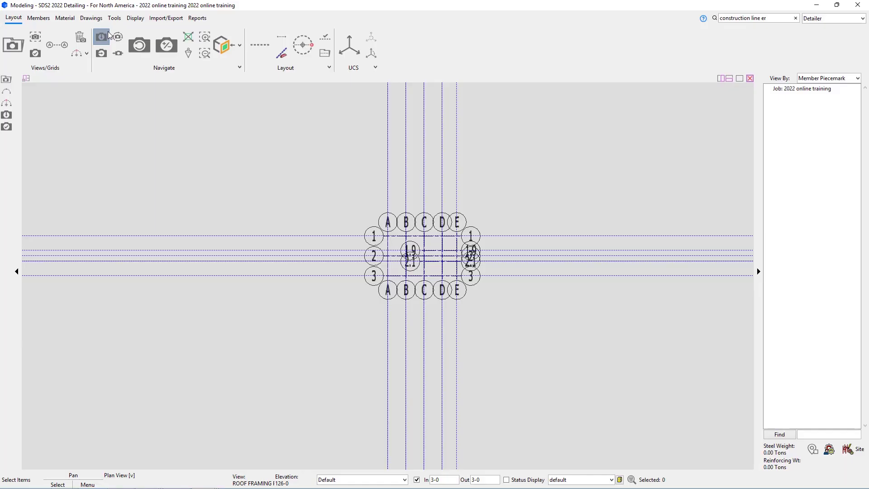
- Create a plan view at reference elevation 107-8 and save it as MEZZANINE
click(97, 42)
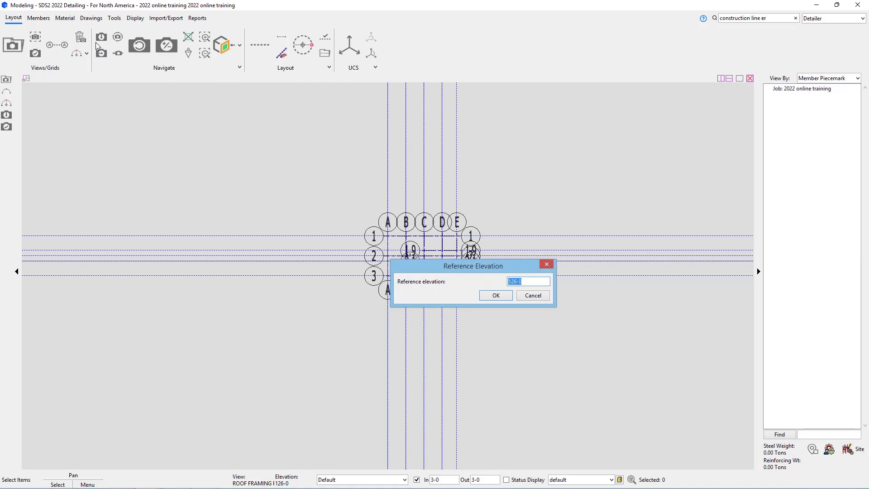
text(107-8)
click(495, 295)
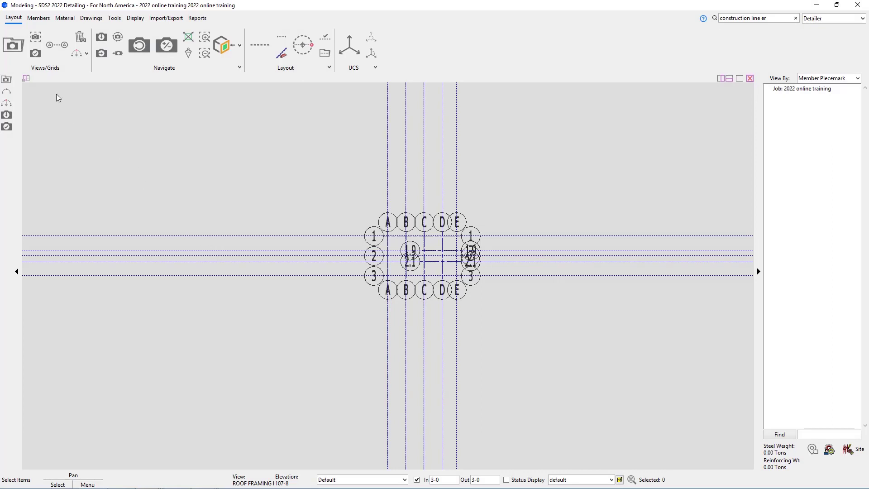
click(37, 53)
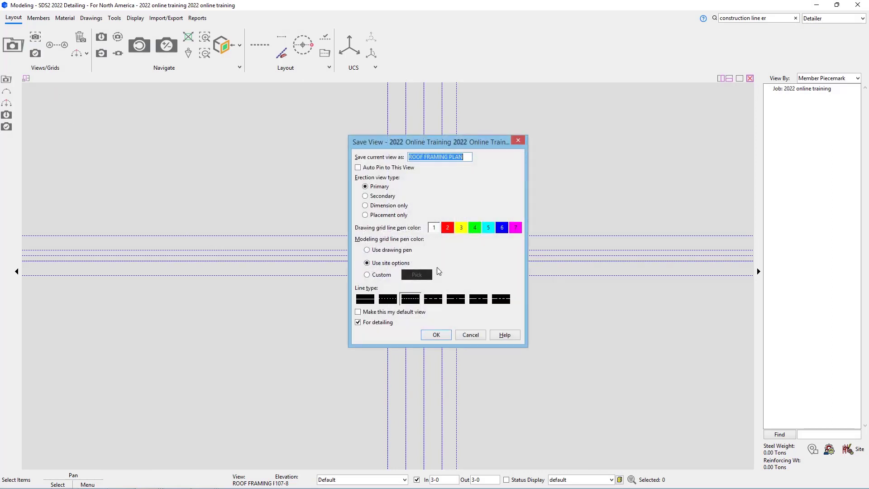
text(MEZZANINE)
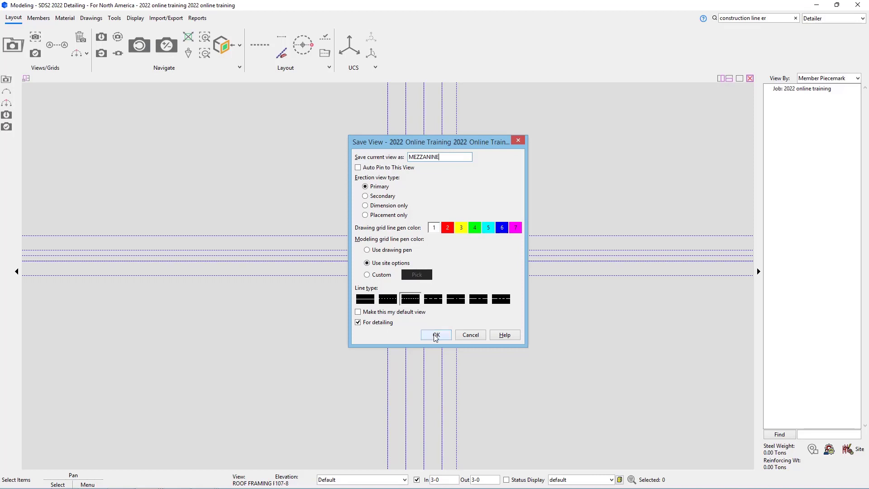
click(435, 337)
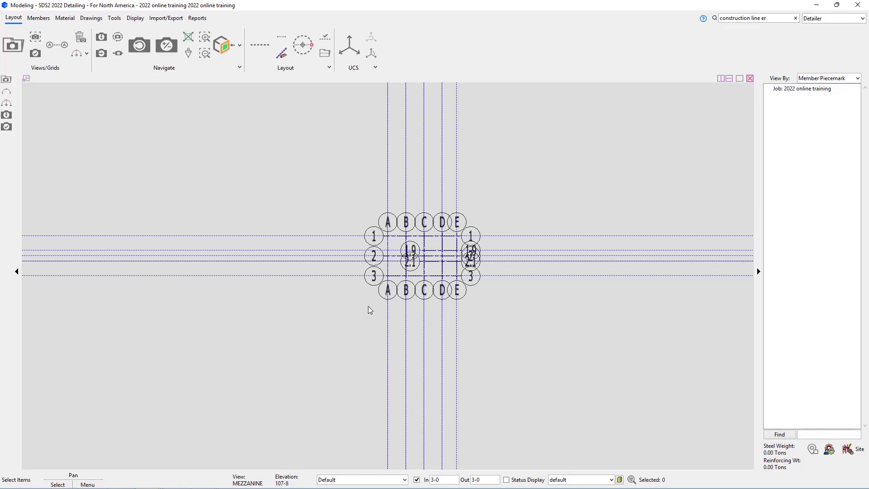
- Open the saved plan views AB PLAN, MEZZANINE and SECOND FLOOR one after another to check them
click(13, 45)
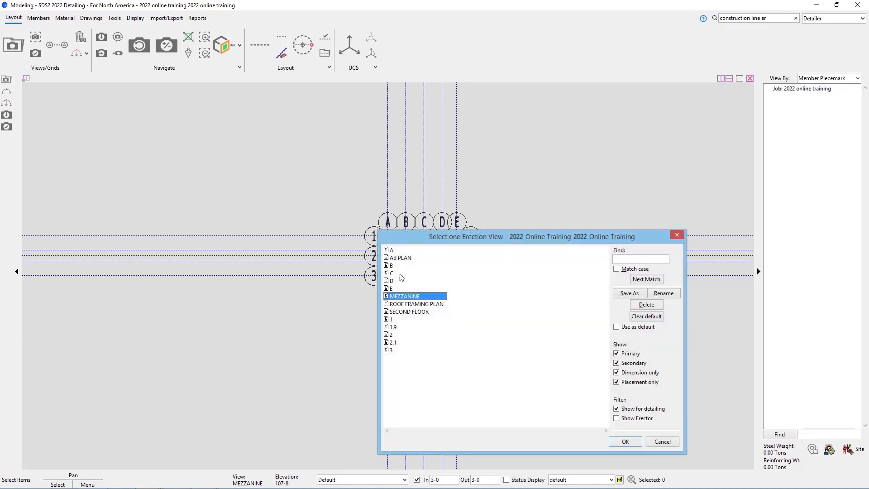
double_click(400, 258)
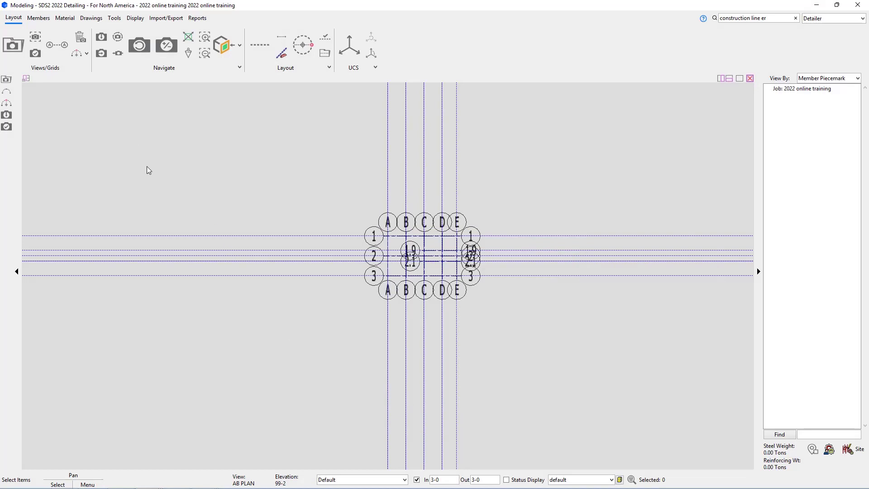
key(ctrl+o)
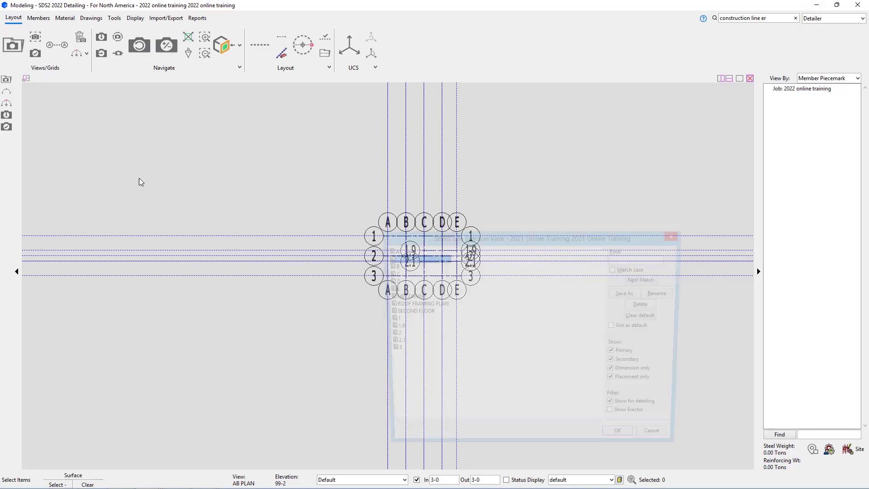
double_click(405, 296)
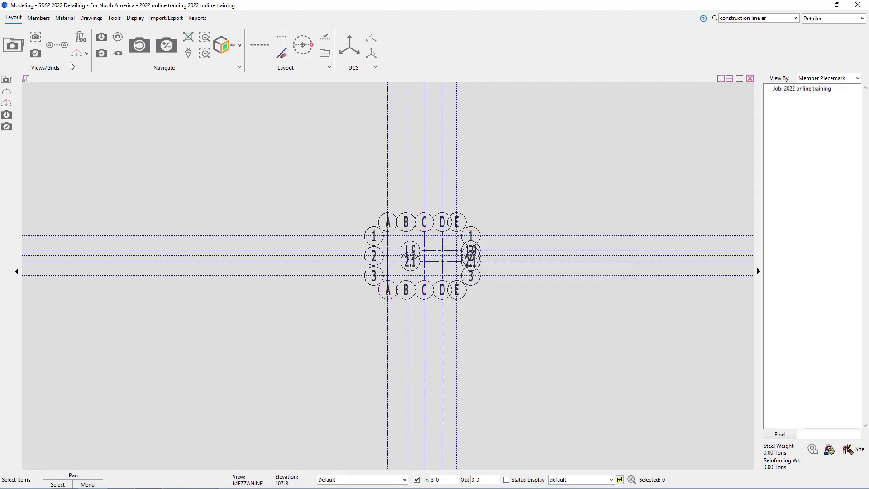
click(35, 53)
double_click(410, 312)
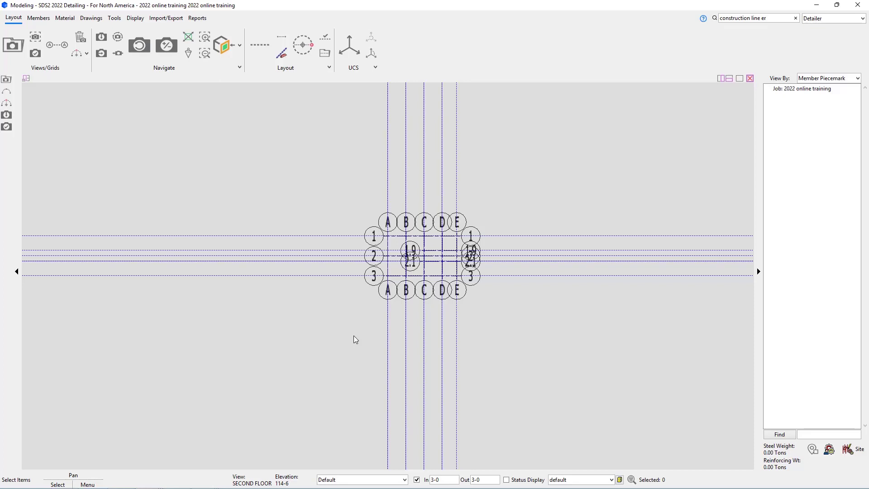
- Open elevation view B from its grid bubble and return to the SECOND FLOOR plan from its level label
scroll(428, 242, up, 3)
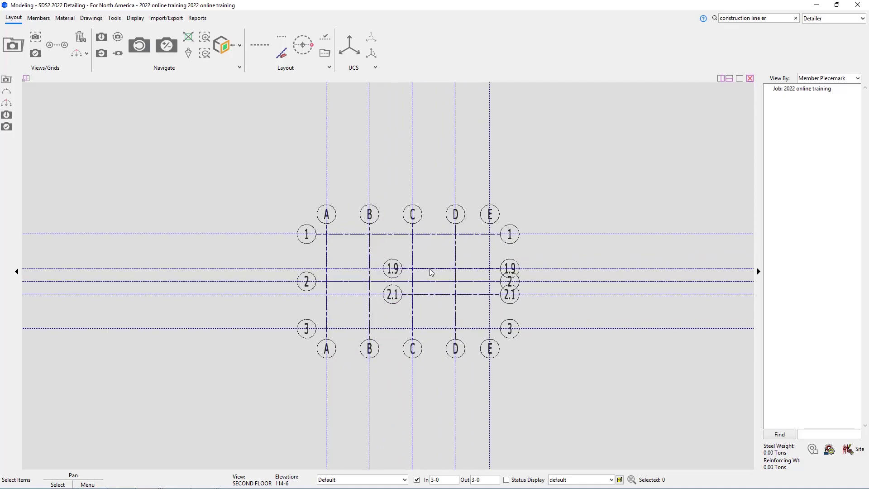
scroll(429, 267, up, 2)
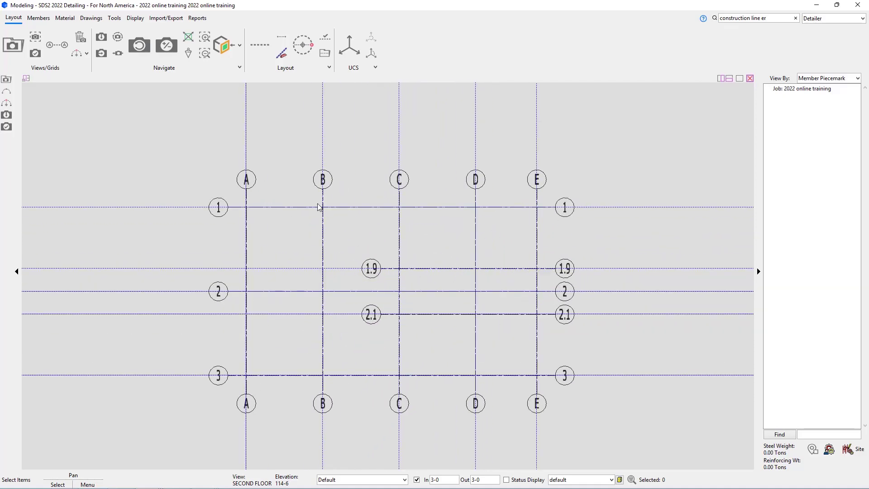
double_click(327, 181)
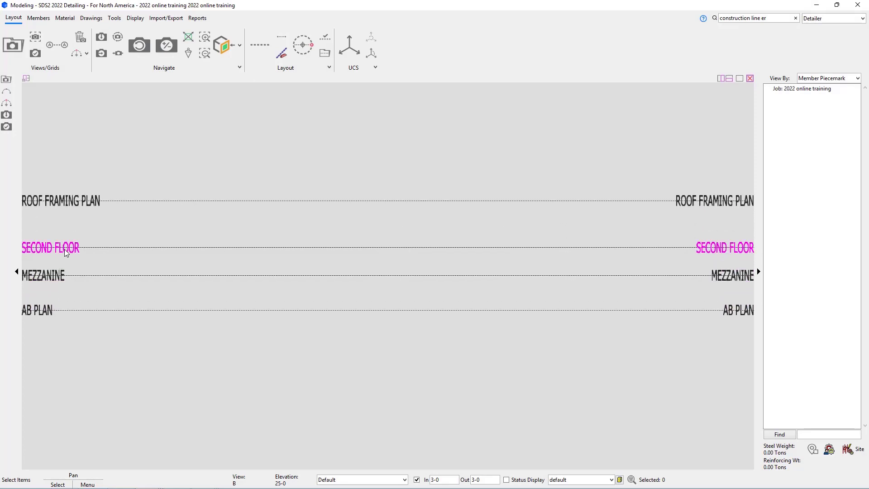
double_click(65, 249)
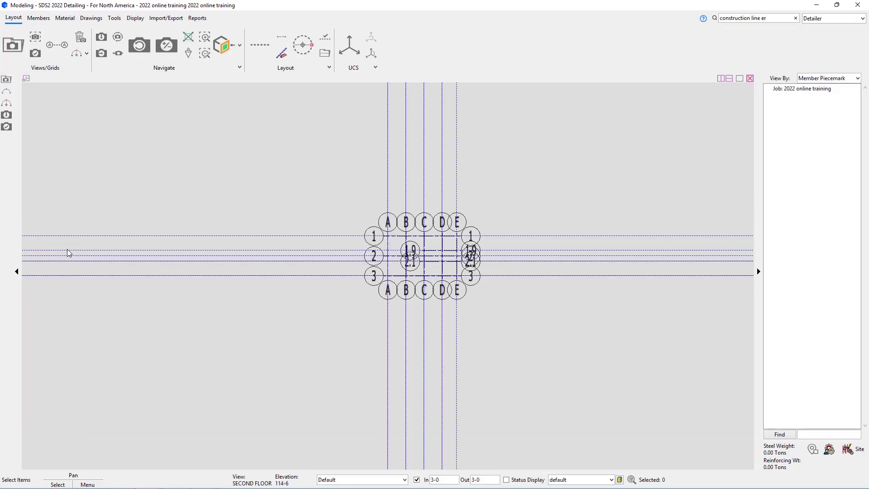